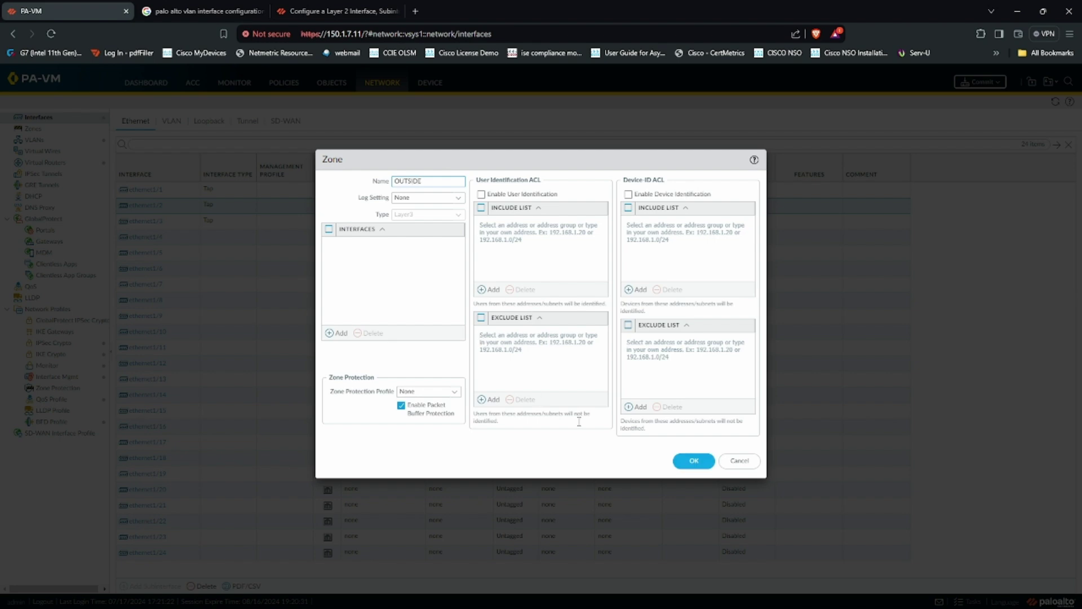
# Step: Confirm the new OUTSIDE zone and bring up ethernet1/2's IPv4 settings
pyautogui.click(692, 460)
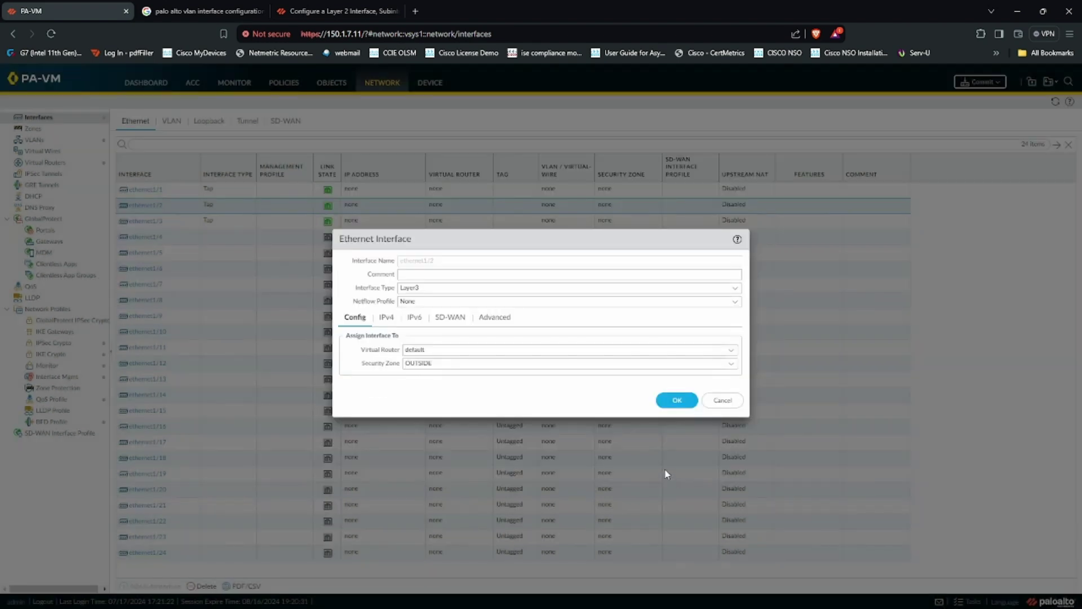
pyautogui.click(386, 317)
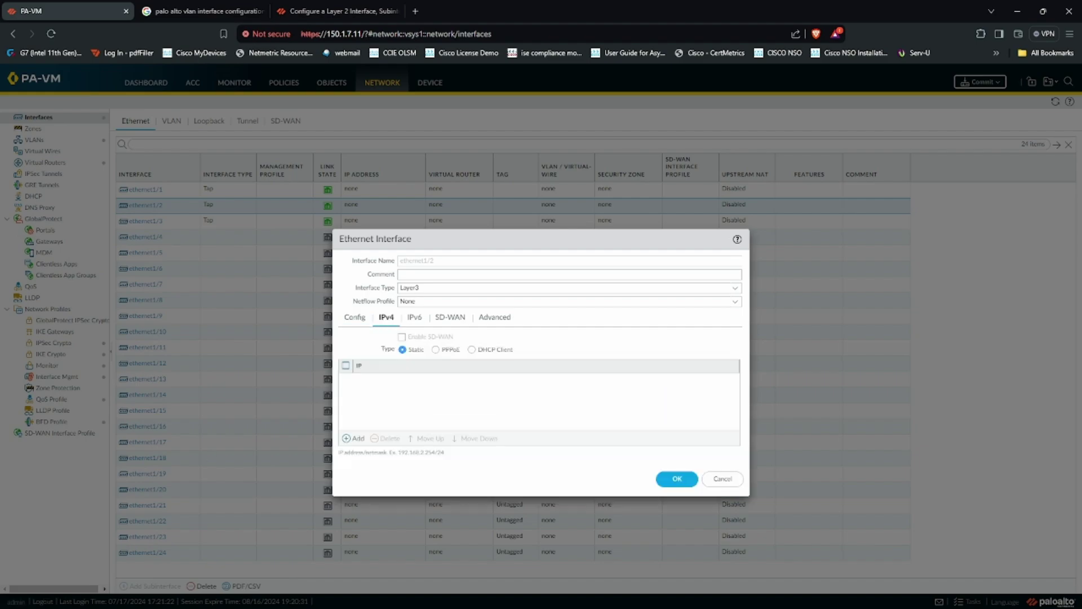
# Step: Check the network diagram and add IP address 192.168.122.10/24 to ethernet1/2
pyautogui.hotkey('alt', 'Tab')
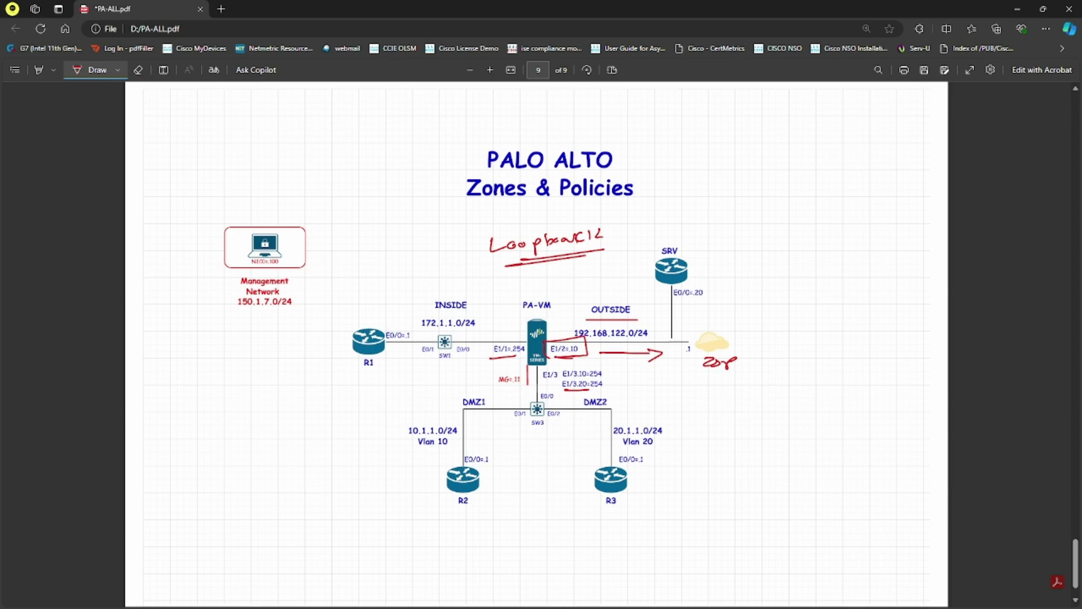
pyautogui.hotkey('alt', 'Tab')
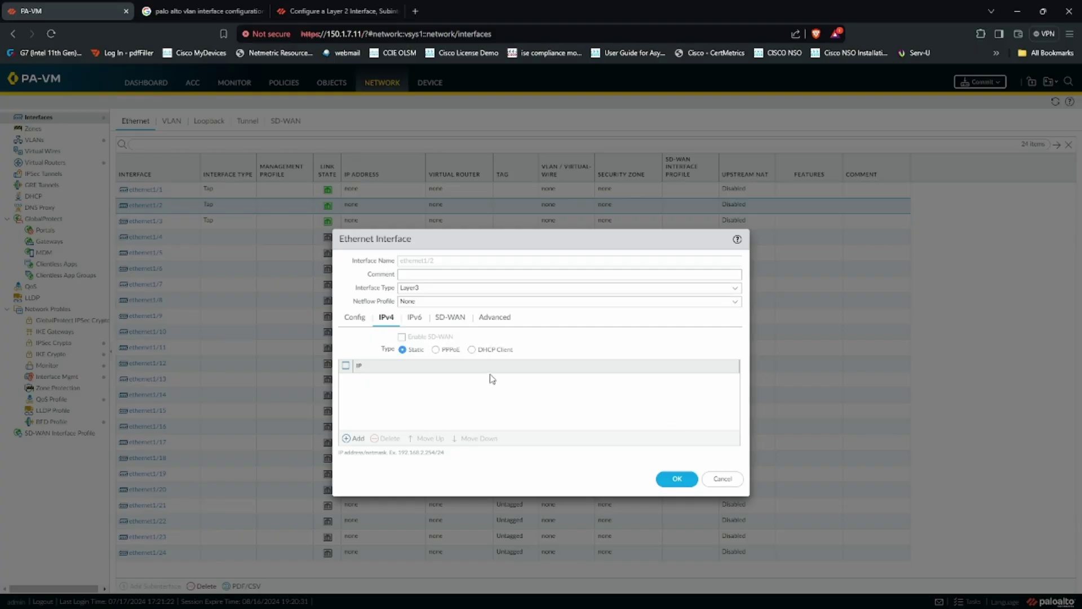
pyautogui.click(350, 439)
pyautogui.write('192.168.122.10/24')
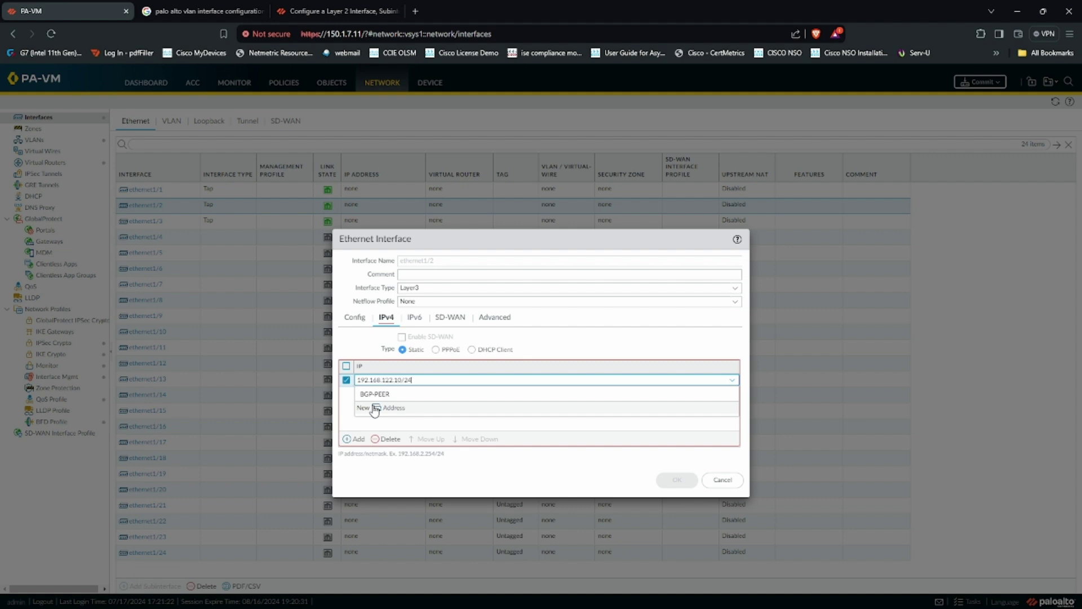
pyautogui.click(555, 345)
# Step: Assign the PING management profile, save ethernet1/2, and recheck the diagram
pyautogui.click(494, 317)
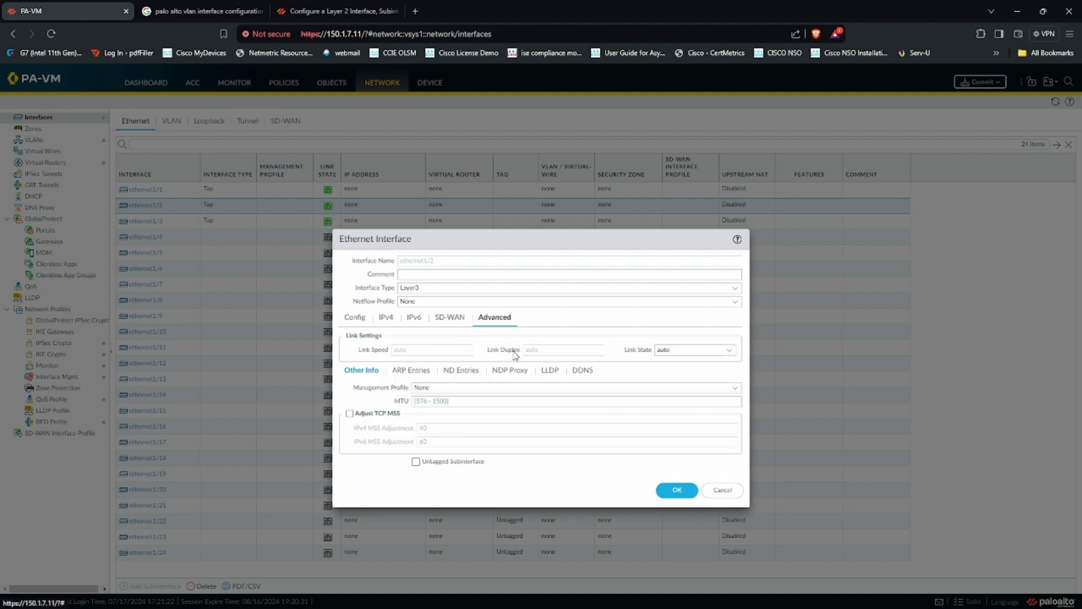
pyautogui.click(714, 387)
pyautogui.click(485, 416)
pyautogui.click(355, 316)
pyautogui.click(677, 399)
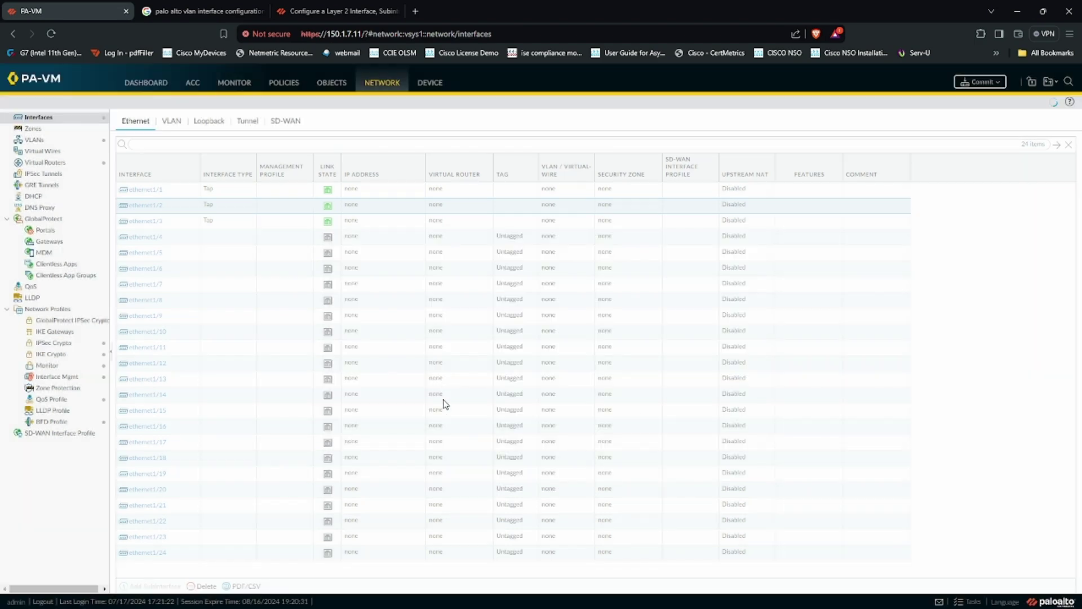
pyautogui.hotkey('alt', 'Tab')
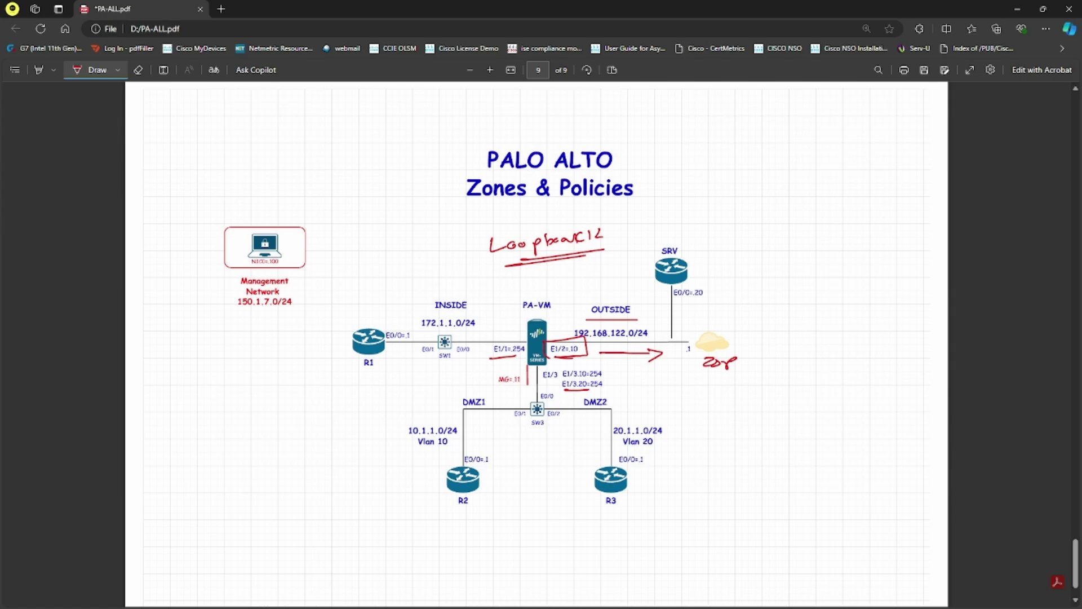
pyautogui.hotkey('alt', 'Tab')
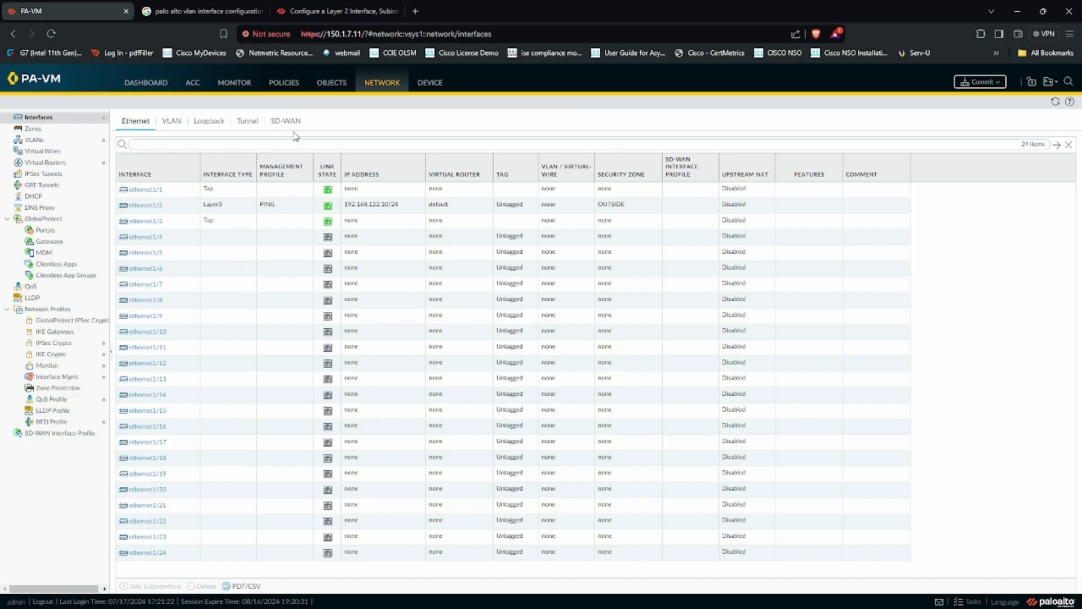
# Step: Start a new static route in the default virtual router
pyautogui.click(47, 163)
pyautogui.click(139, 147)
pyautogui.click(354, 238)
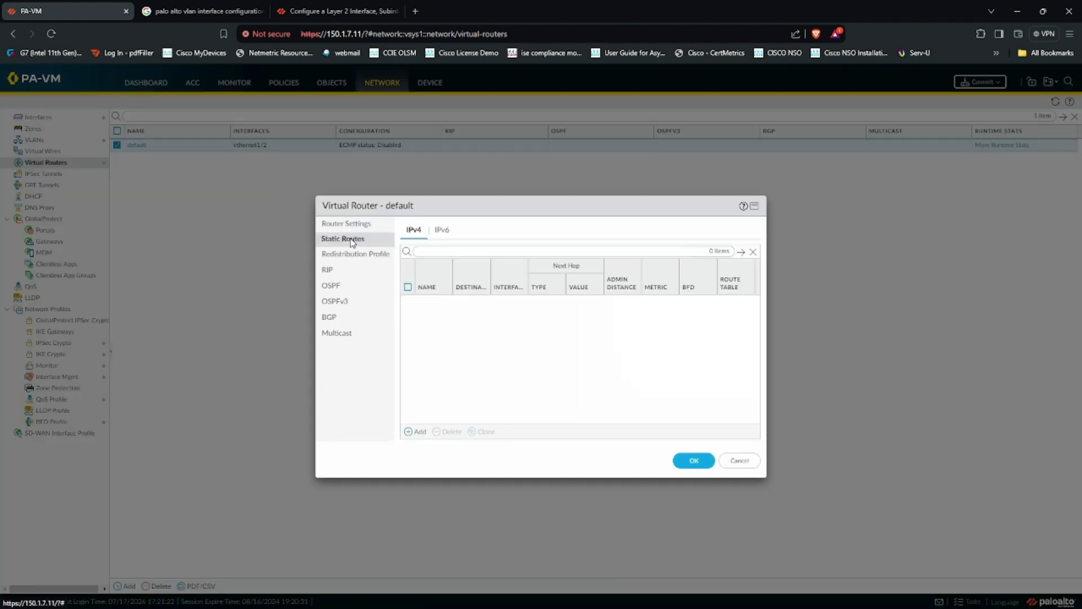
pyautogui.click(416, 432)
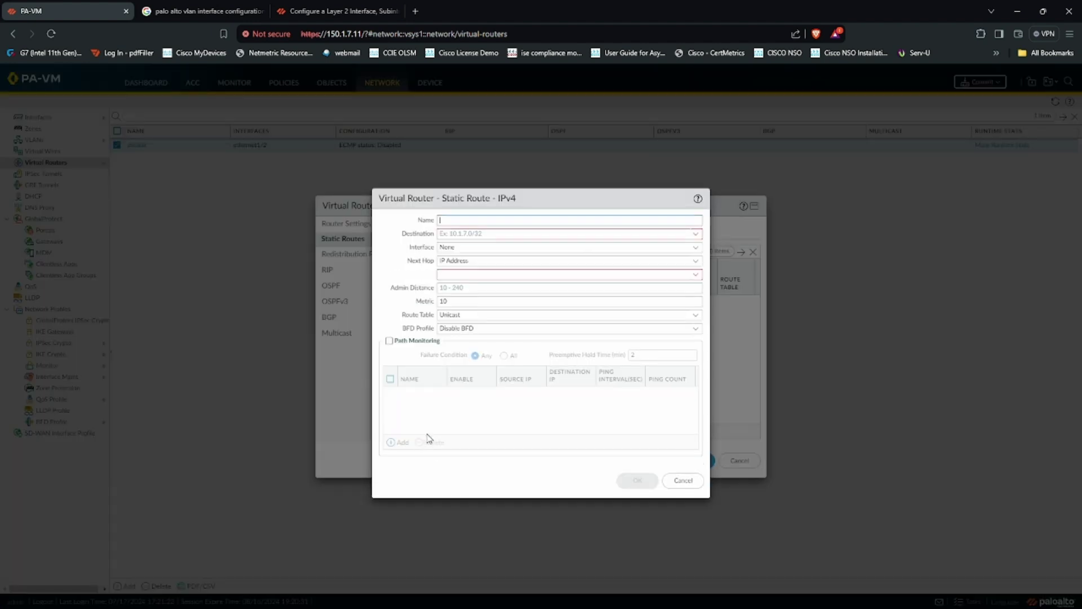
# Step: Name the route ISP with destination 0.0.0.0/0 out interface ethernet1/2
pyautogui.click(514, 222)
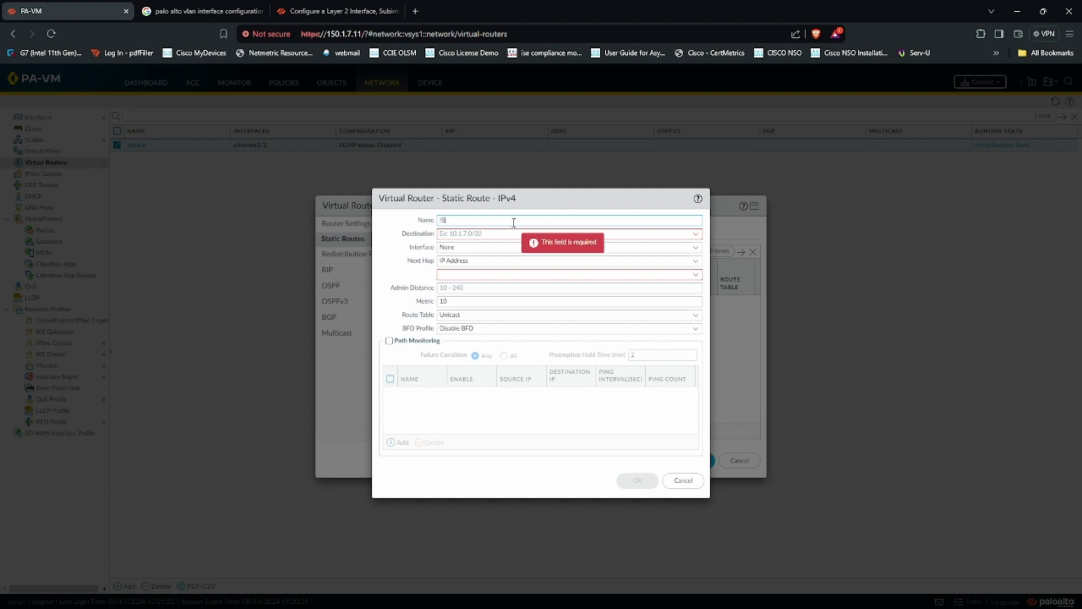
pyautogui.press('Tab')
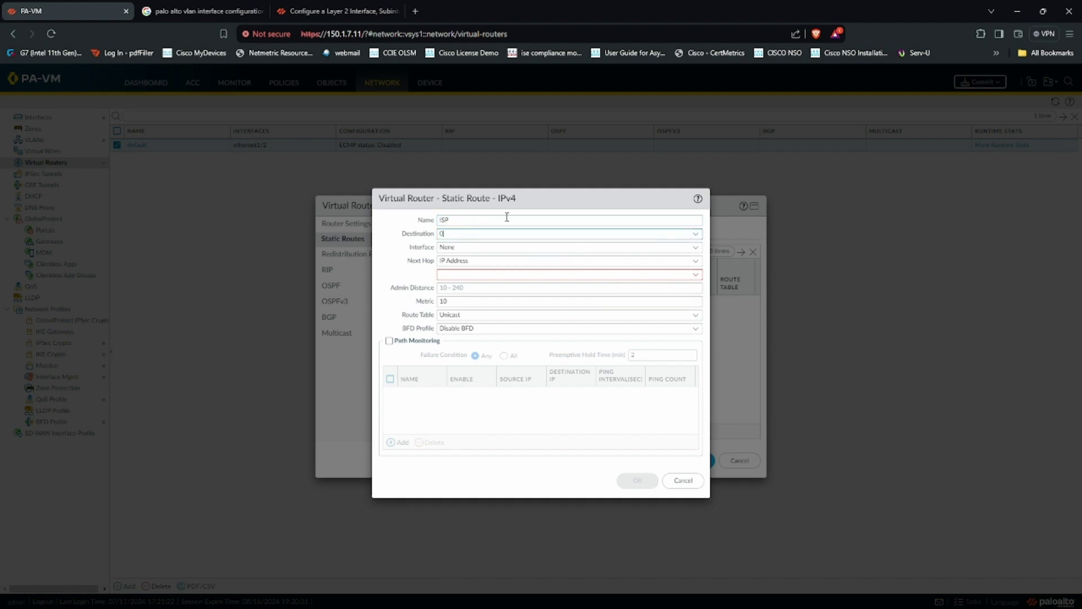
pyautogui.write('00')
pyautogui.press('BackSpace')
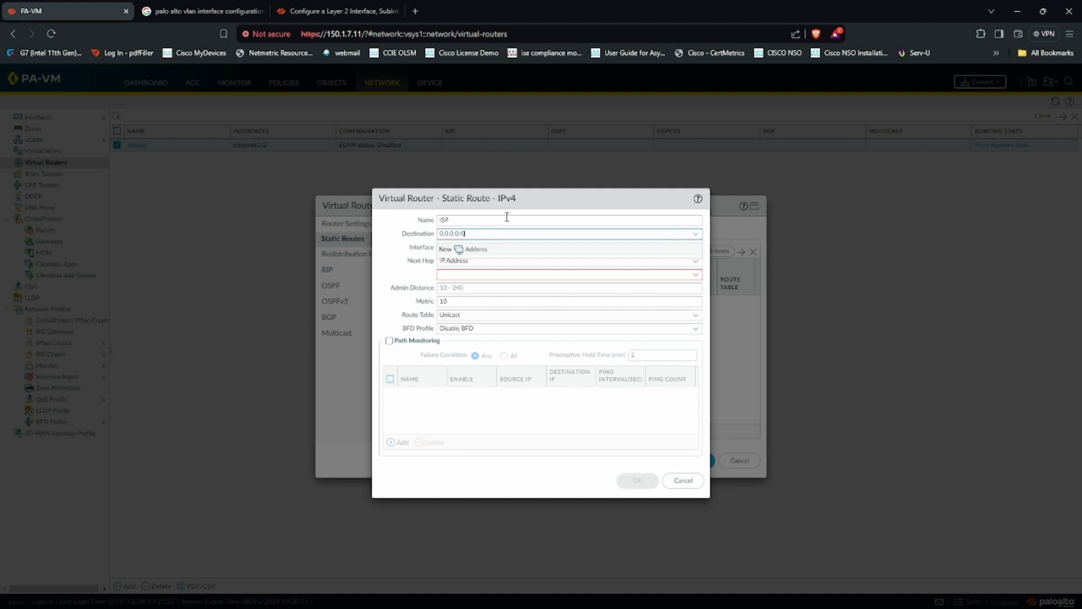
pyautogui.press('Tab')
pyautogui.click(695, 247)
pyautogui.click(564, 275)
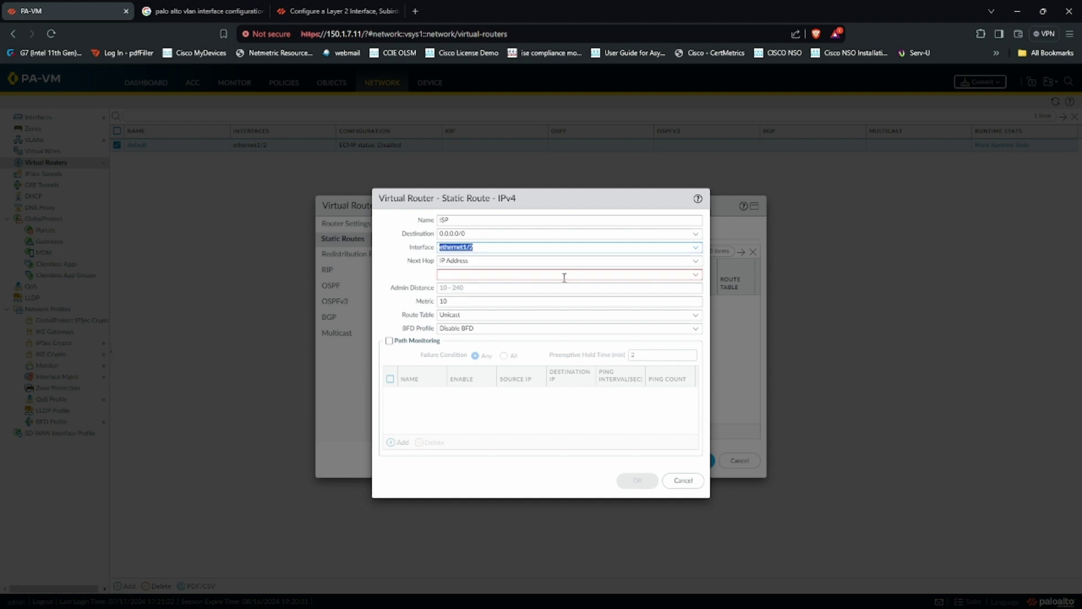
# Step: Set next hop 12.168.122.1 and admin distance 10, then save the route and router
pyautogui.click(498, 274)
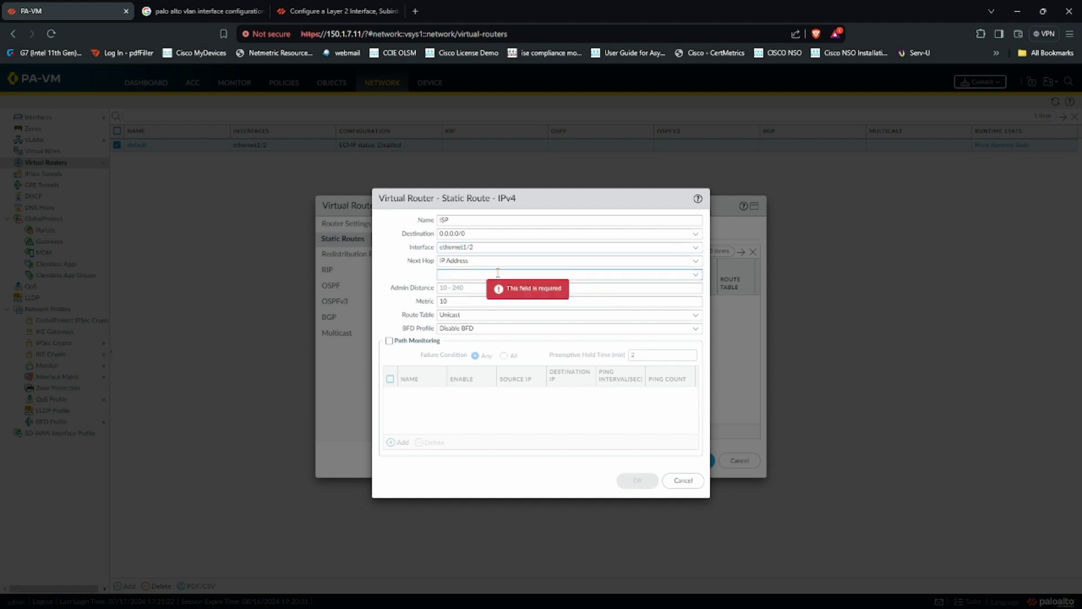
pyautogui.write('12.168.122.1')
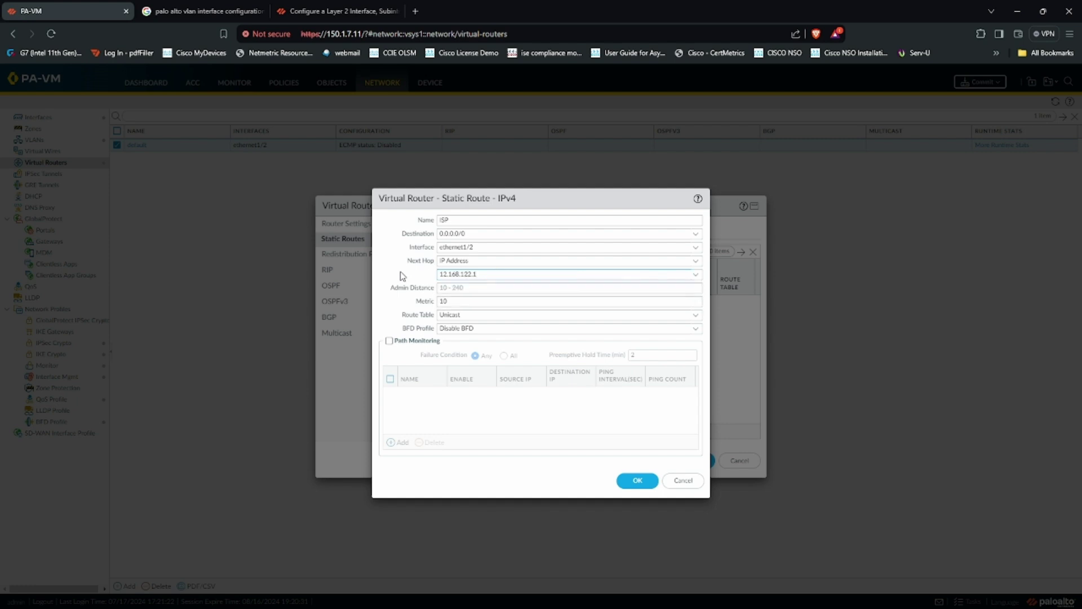
pyautogui.click(447, 288)
pyautogui.write('10')
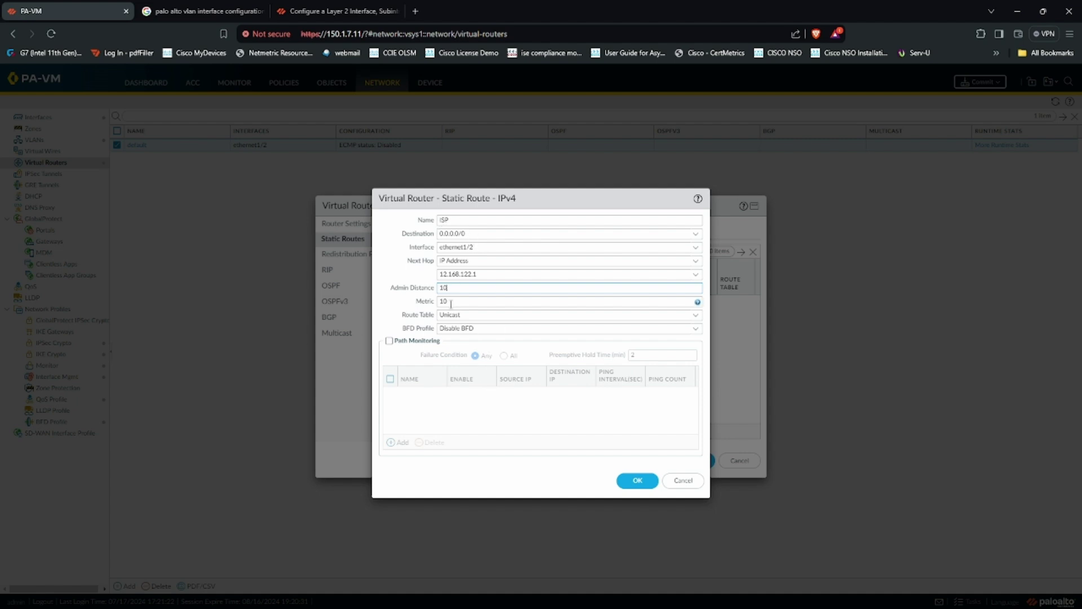
pyautogui.moveTo(478, 236); pyautogui.dragTo(410, 244)
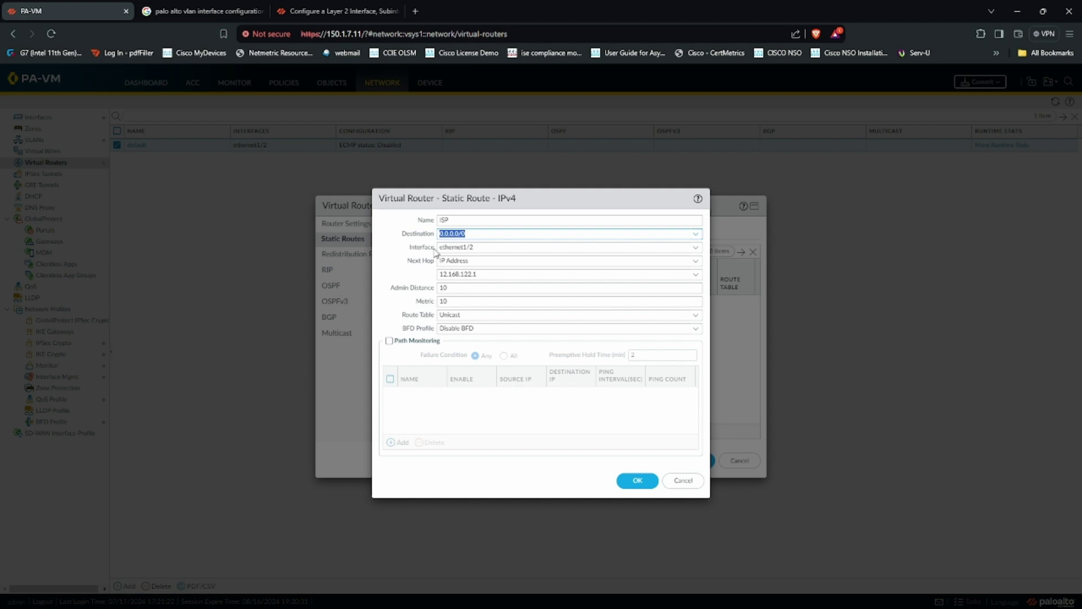
pyautogui.click(632, 480)
pyautogui.click(694, 460)
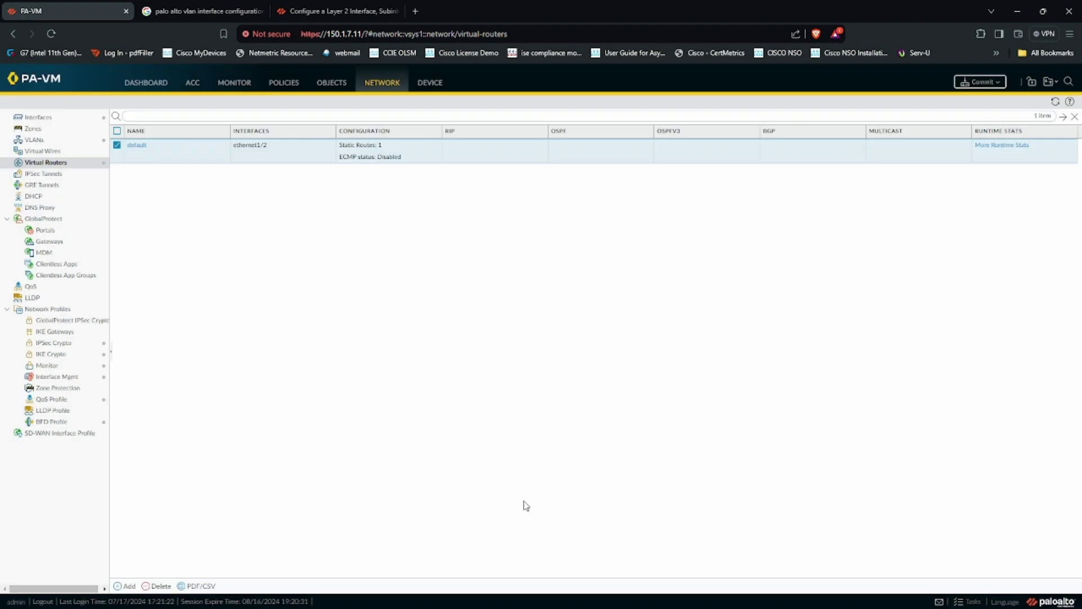
# Step: Commit all configuration changes and bring the network diagram PDF to the front
pyautogui.click(980, 82)
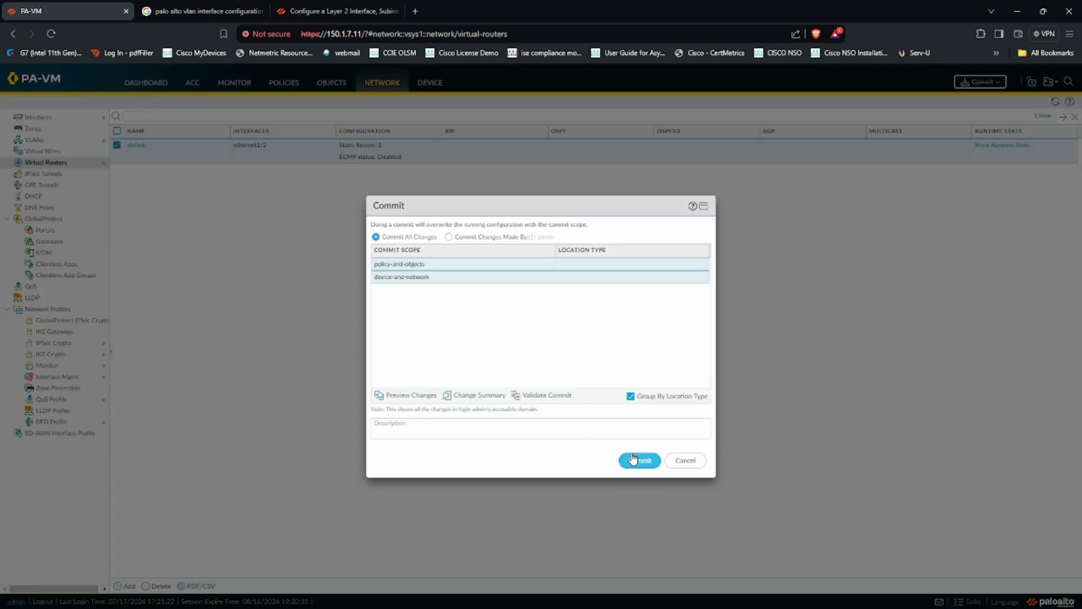
pyautogui.press('Return')
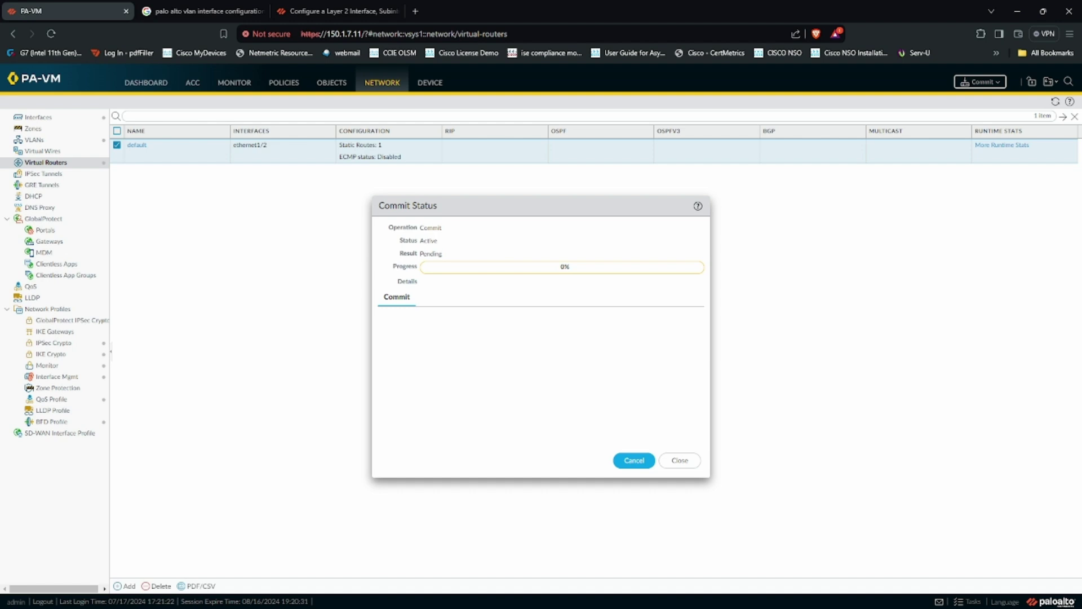
pyautogui.hotkey('alt', 'Tab')
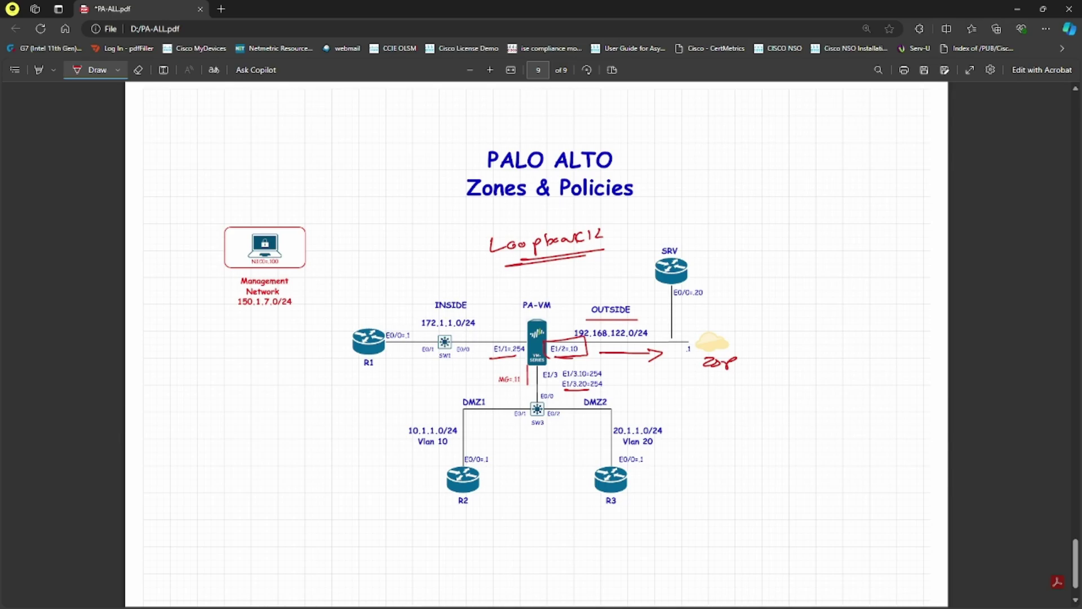
# Step: Log into the PA-VM console session as the admin user
pyautogui.hotkey('alt', 'Tab')
pyautogui.click(207, 41)
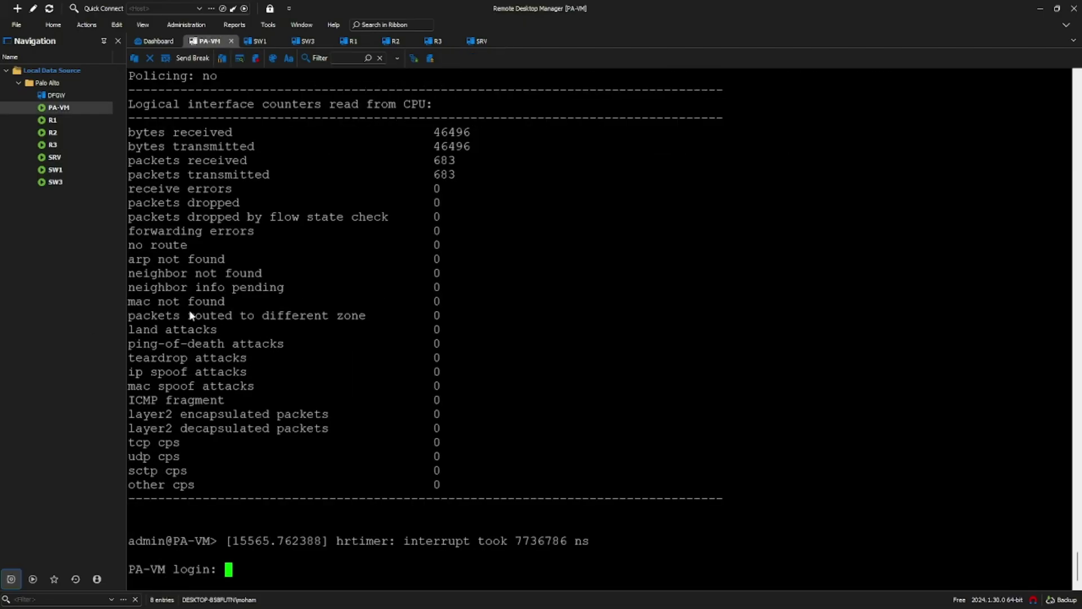
pyautogui.write('admin')
pyautogui.press('Return')
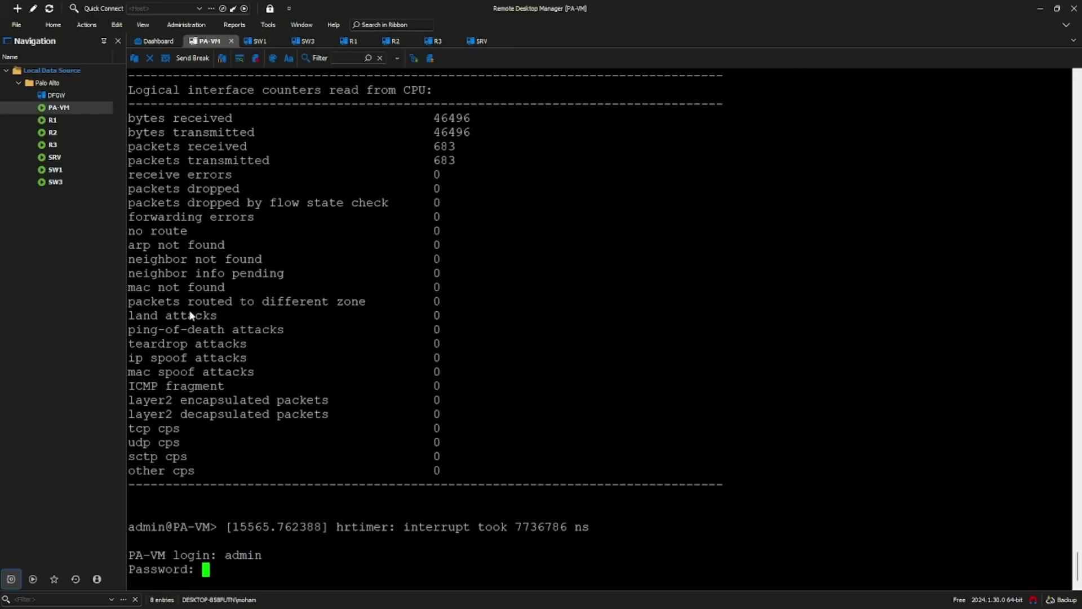
pyautogui.press('Return')
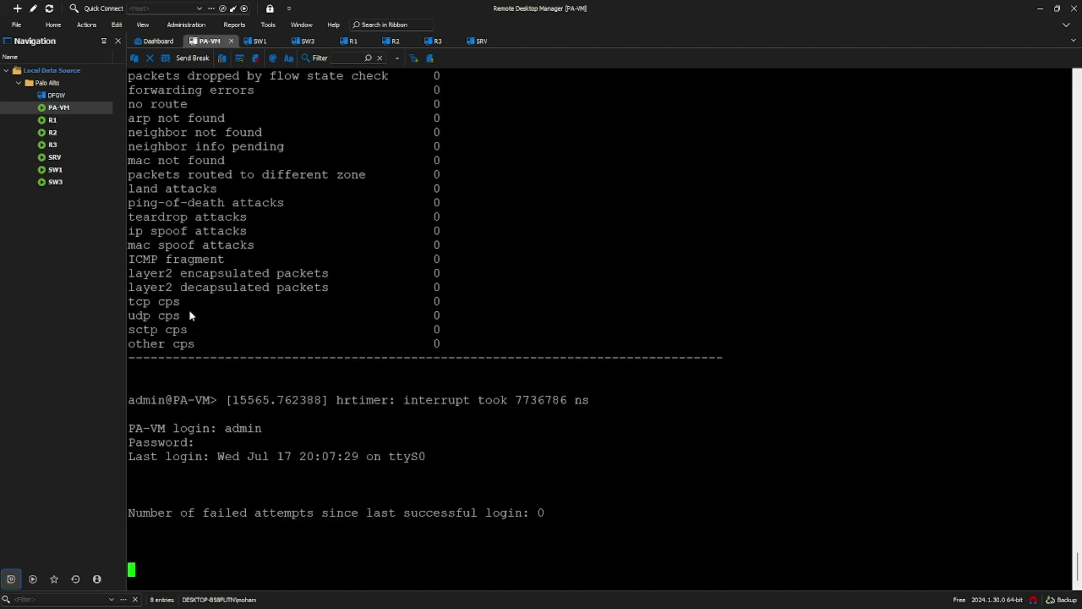
# Step: Show ethernet1/2 details, confirming IP 192.168.122.10/24 and layer3 mode
pyautogui.press('Return')
pyautogui.press('Return')
pyautogui.press('Return')
pyautogui.write('show inter')
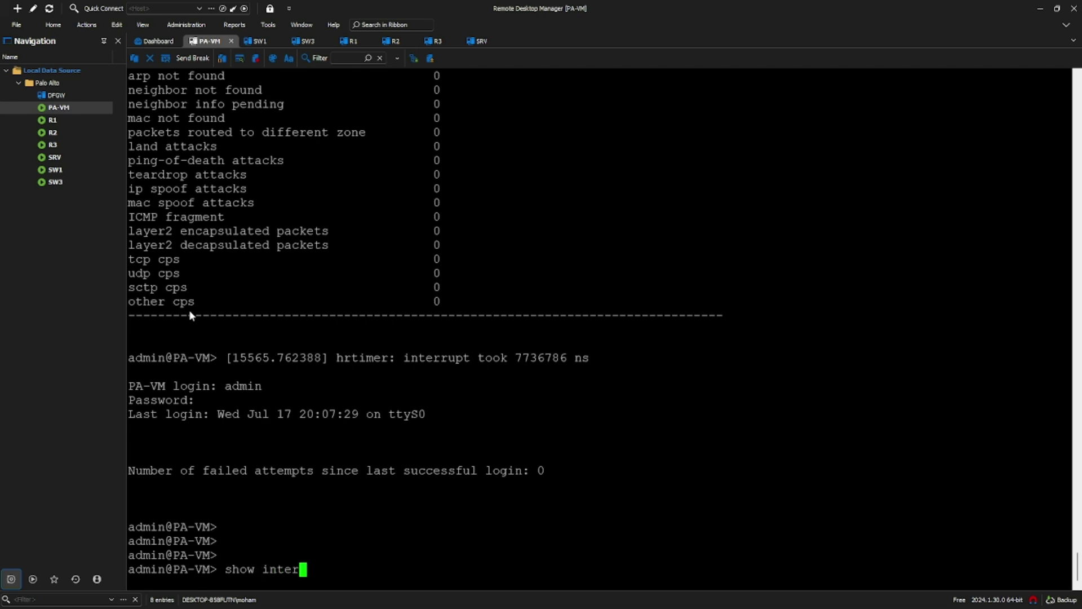
pyautogui.press('Tab')
pyautogui.press('Tab')
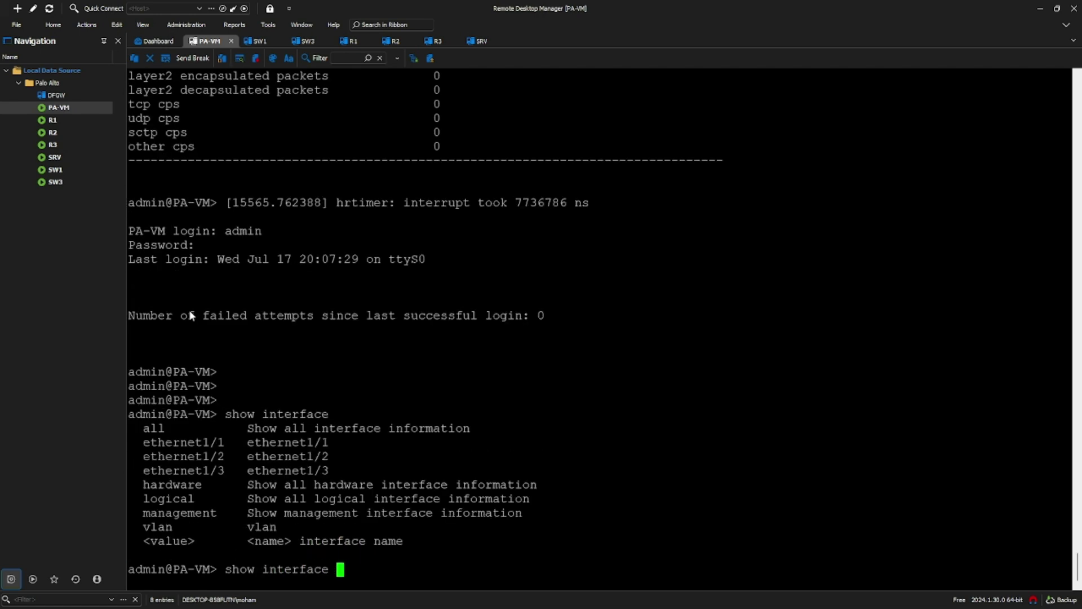
pyautogui.write('e')
pyautogui.press('Tab')
pyautogui.write('1')
pyautogui.press('Return')
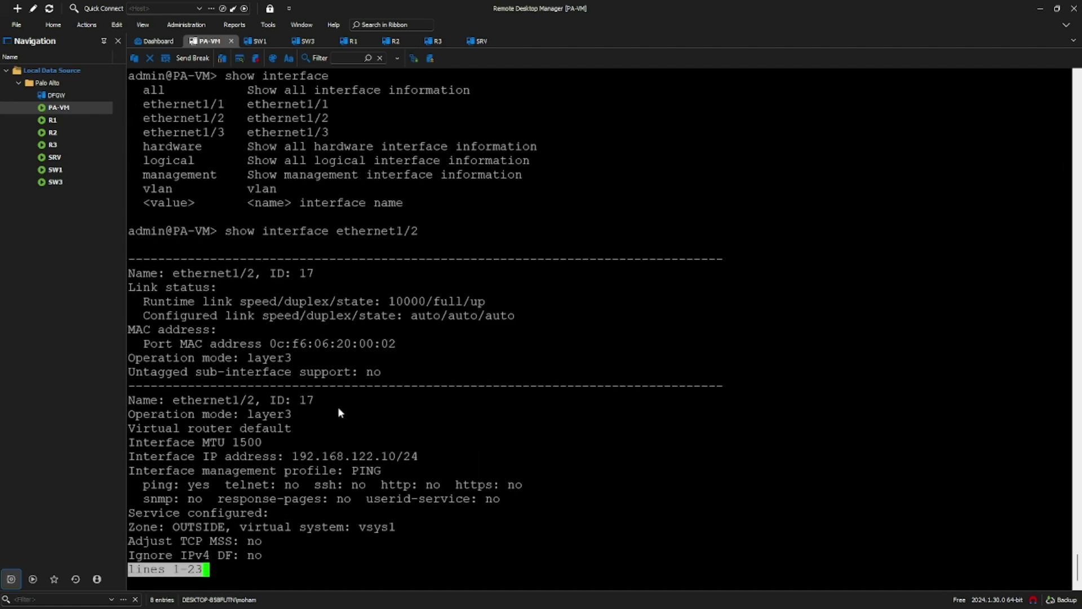
pyautogui.moveTo(292, 456); pyautogui.dragTo(426, 457)
pyautogui.click(394, 462)
pyautogui.doubleClick(269, 358)
pyautogui.click(338, 425)
pyautogui.press('space')
pyautogui.press('space')
pyautogui.press('space')
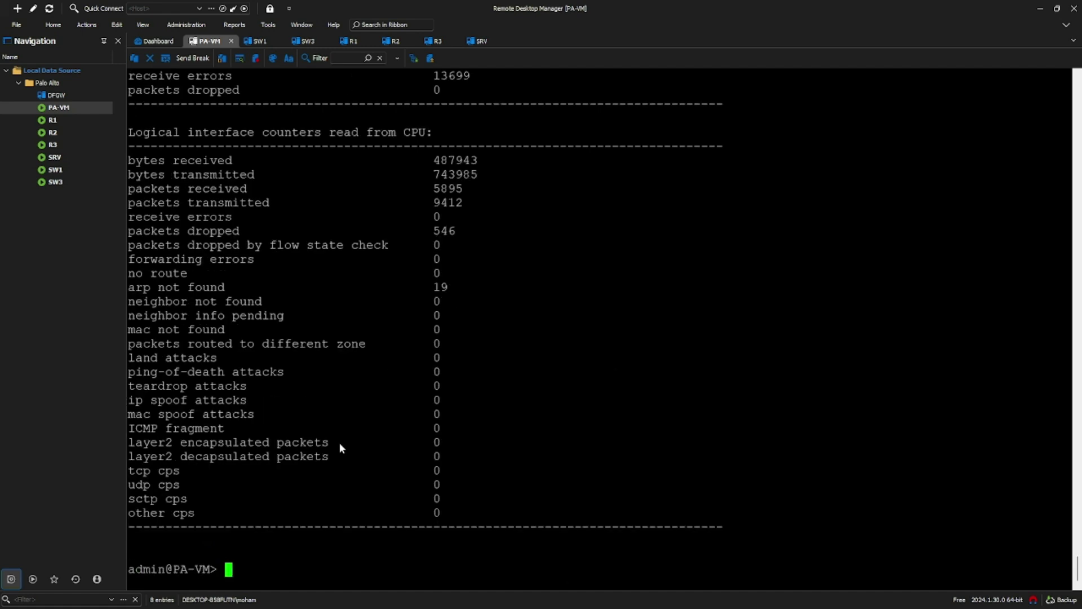
# Step: Run 'show routing route' and check the 0.0.0.0/0 route via next hop 12.168.122.1
pyautogui.write('show routing route')
pyautogui.press('Return')
pyautogui.moveTo(129, 457); pyautogui.dragTo(195, 457)
pyautogui.moveTo(457, 457); pyautogui.dragTo(571, 459)
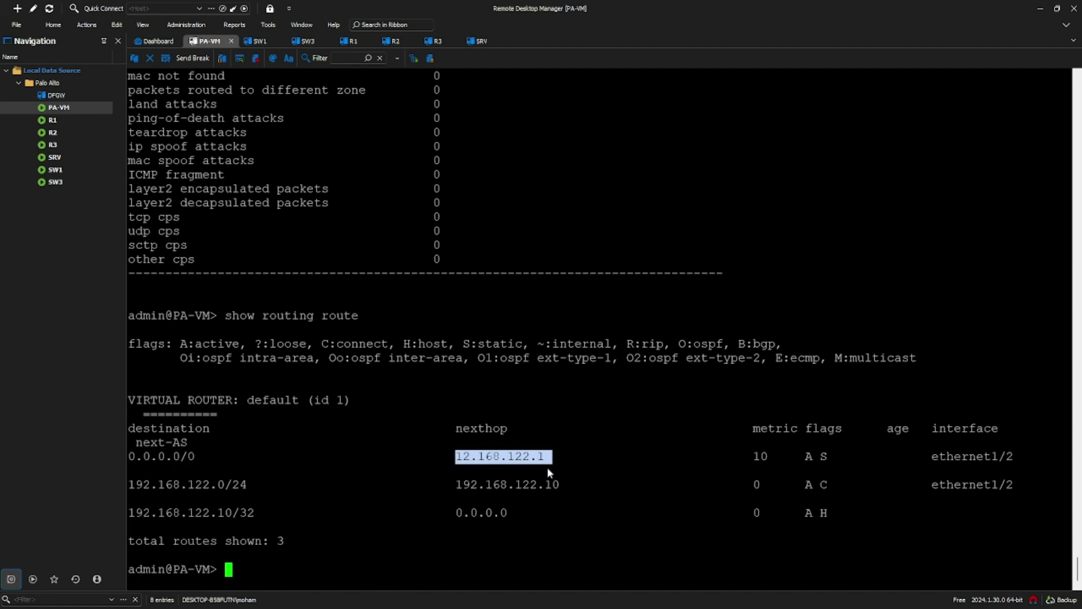
pyautogui.click(462, 458)
pyautogui.moveTo(457, 455); pyautogui.dragTo(551, 457)
pyautogui.doubleClick(479, 461)
pyautogui.click(464, 456)
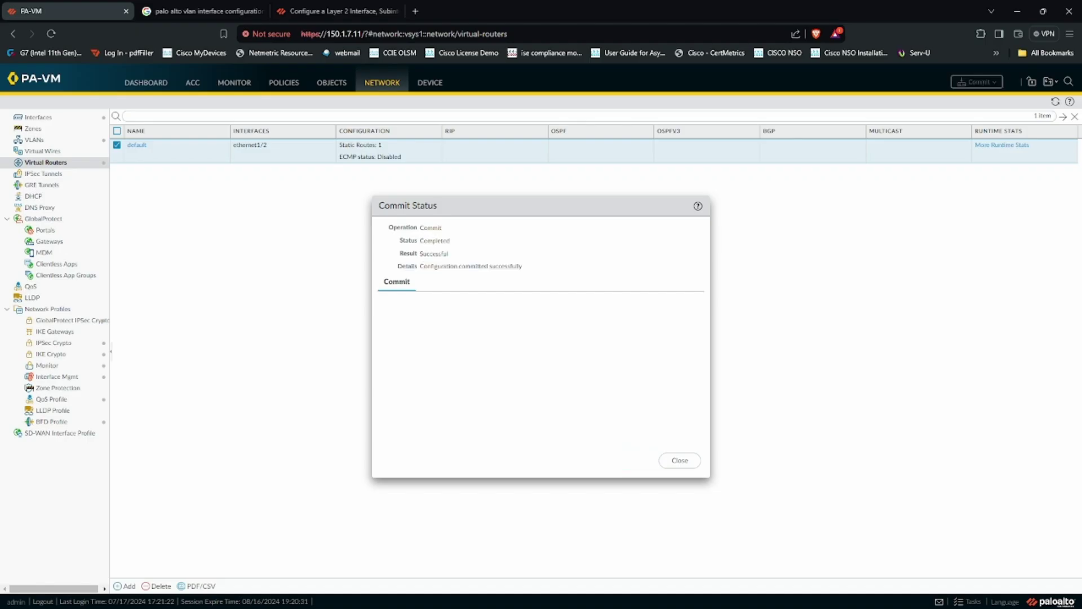
# Step: Correct the ISP static route's next hop to 192.168.122.1 and save the default router
pyautogui.click(678, 459)
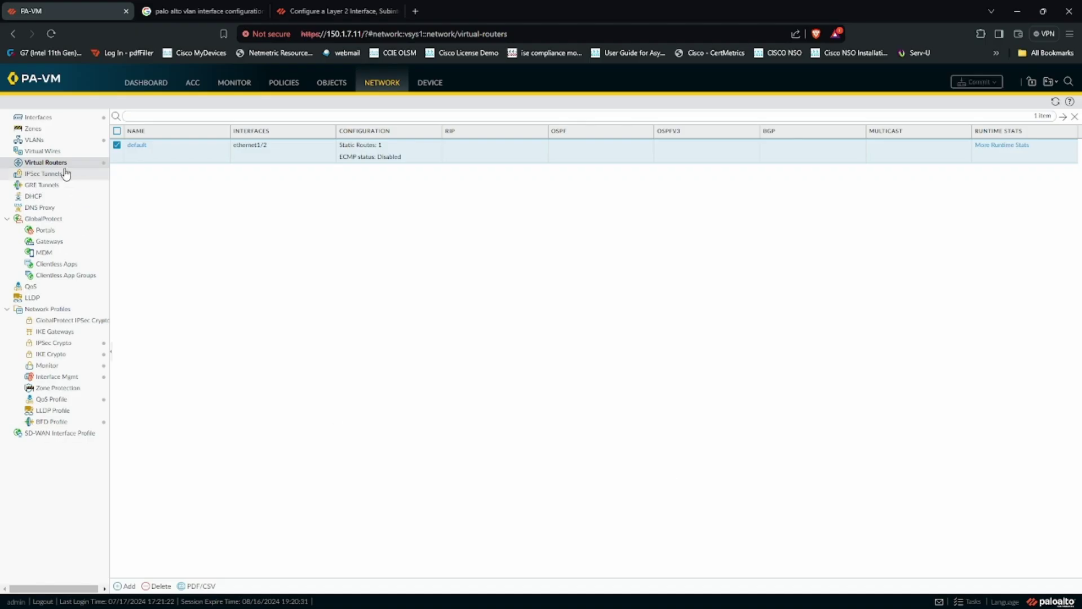
pyautogui.click(136, 145)
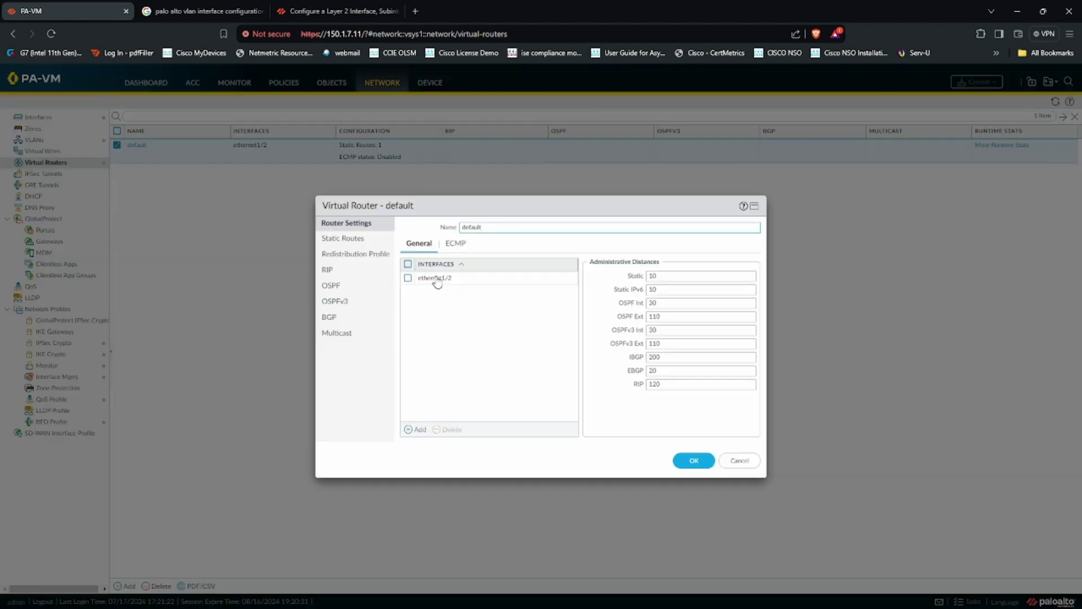
pyautogui.click(342, 238)
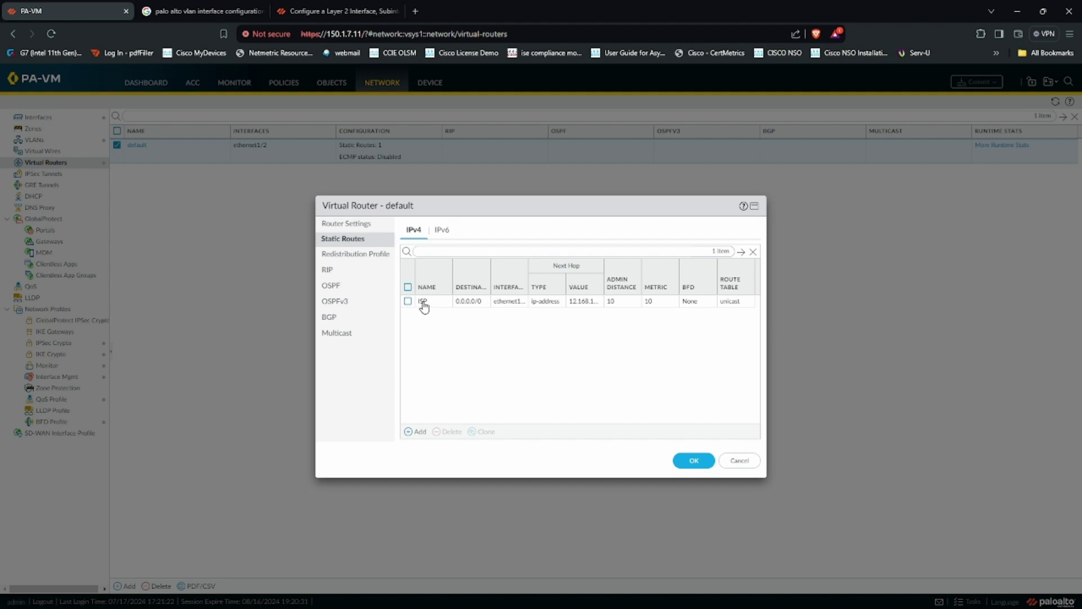
pyautogui.click(423, 298)
pyautogui.doubleClick(445, 273)
pyautogui.press('Left')
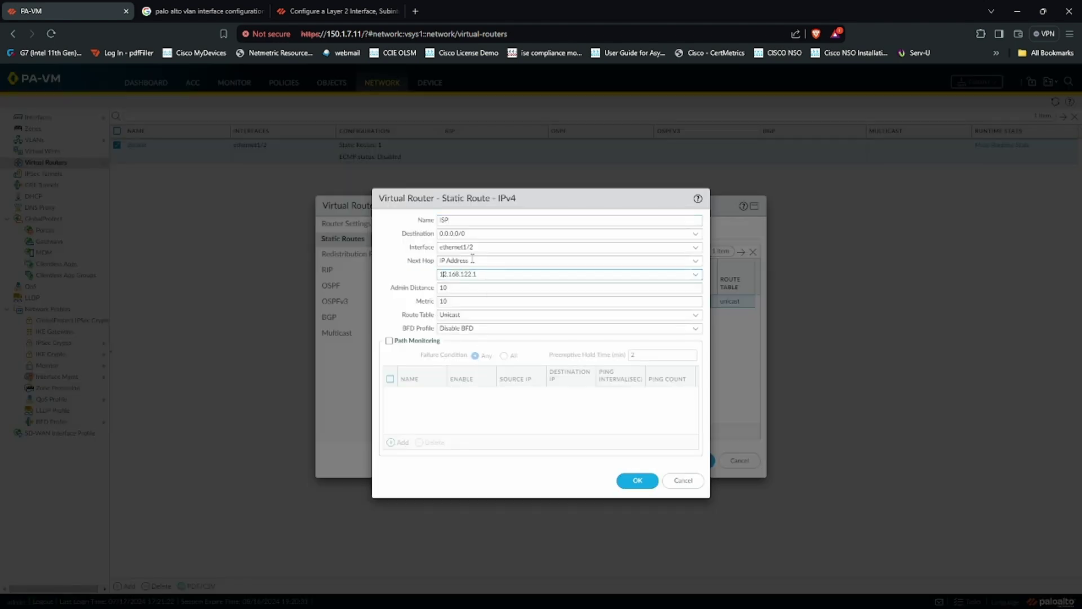
pyautogui.write('9')
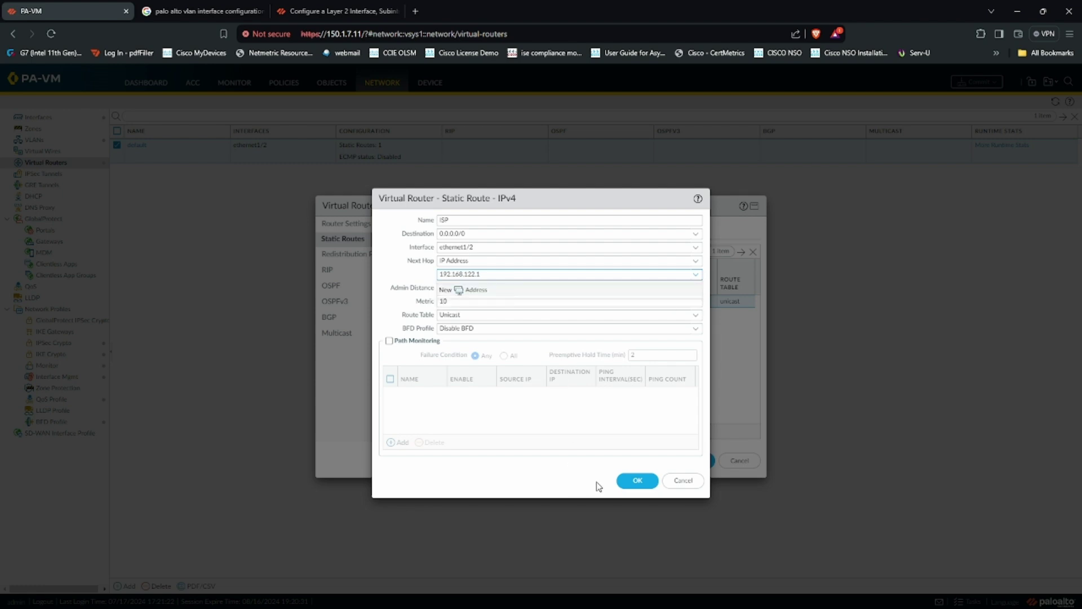
pyautogui.click(644, 480)
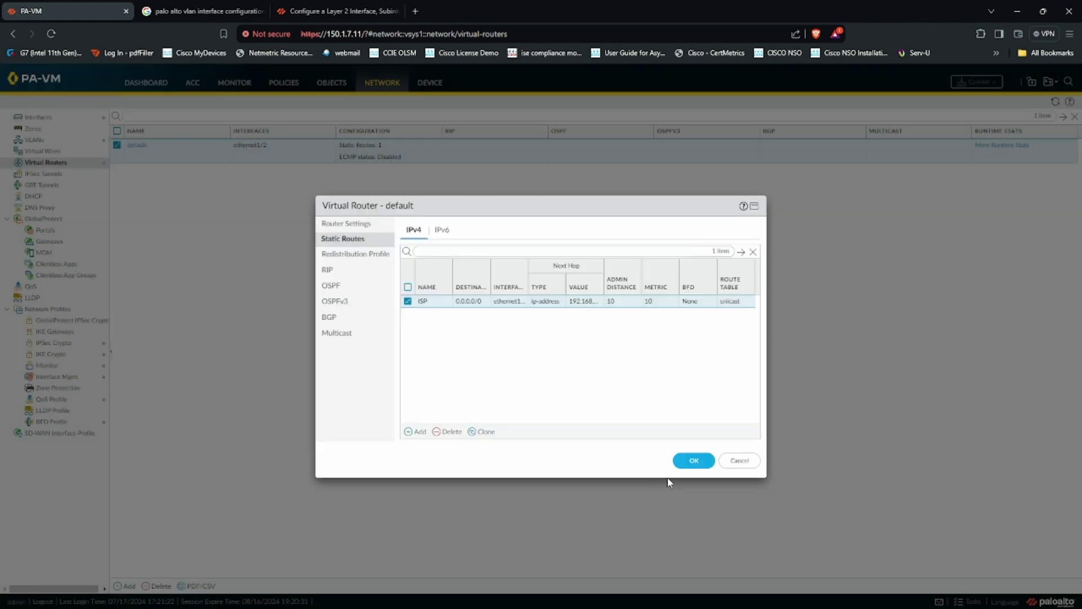
pyautogui.click(692, 460)
# Step: Commit the configuration and switch to the network diagram PDF
pyautogui.click(980, 82)
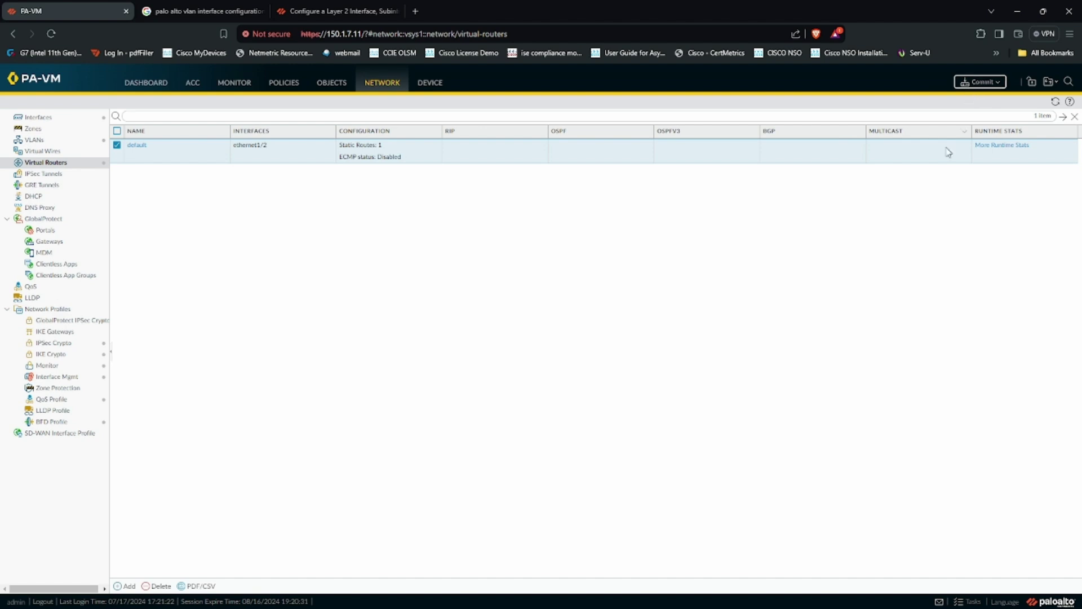
pyautogui.click(640, 460)
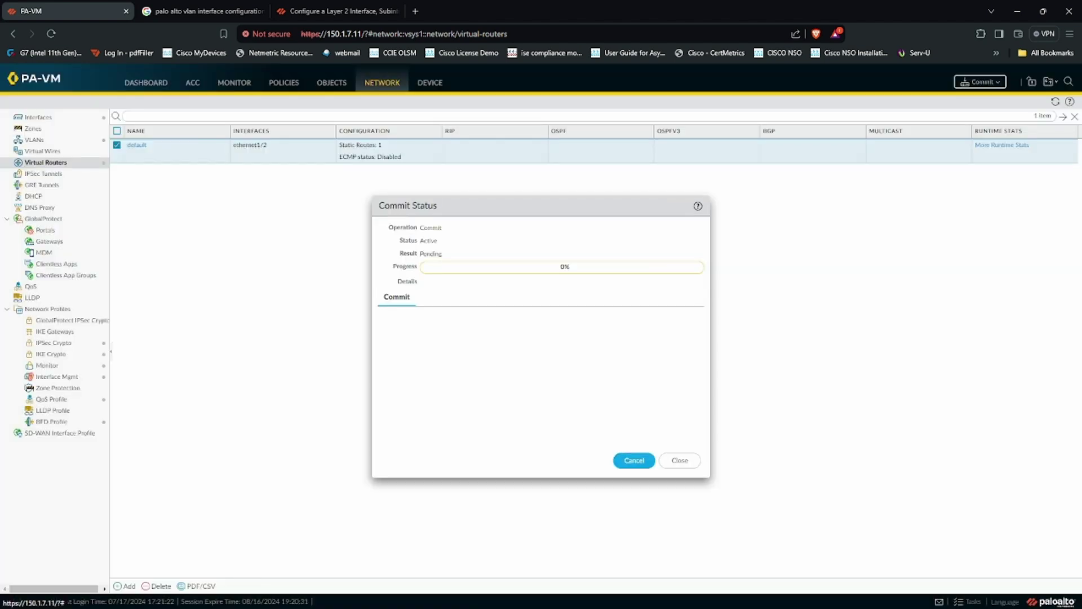
pyautogui.hotkey('alt', 'Tab')
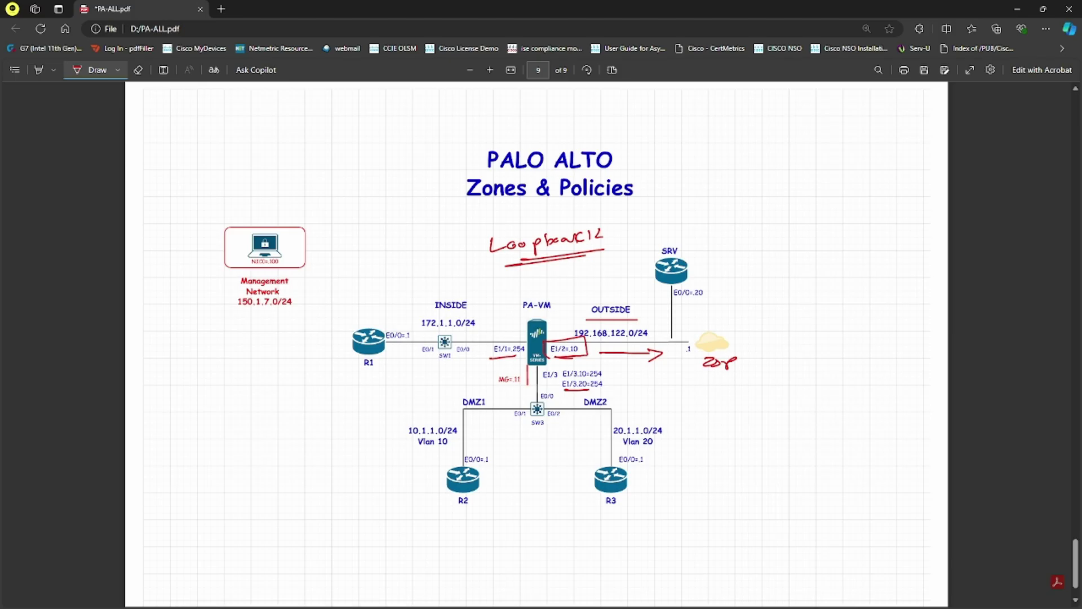
# Step: Run 'ping 192.168.122.1' on PA-VM, get Invalid syntax, and return to the diagram
pyautogui.hotkey('alt', 'Tab')
pyautogui.write('ping')
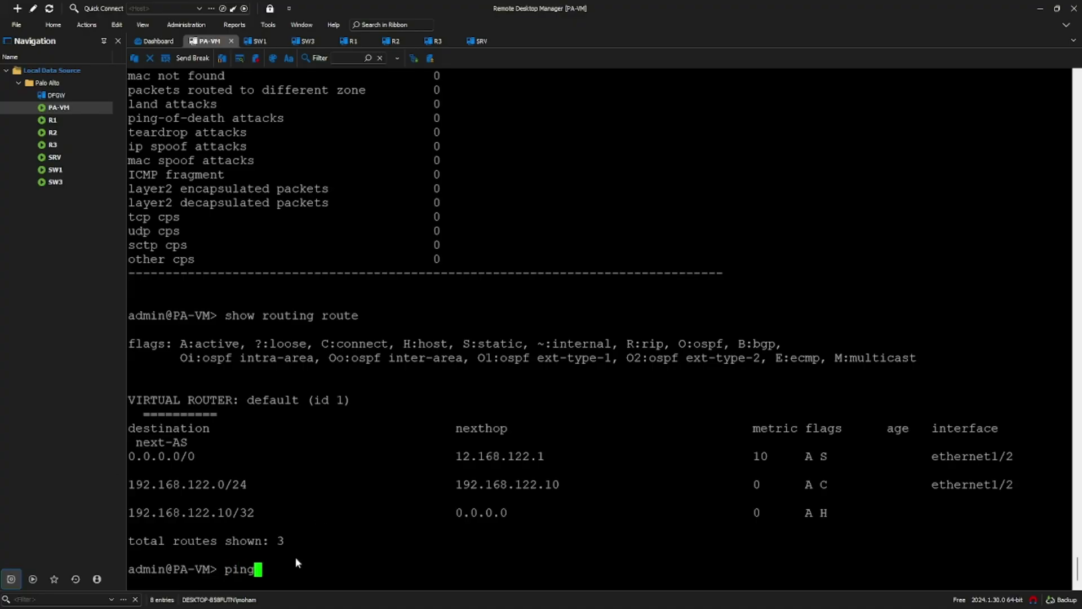
pyautogui.write(' 192.168.122.1')
pyautogui.press('Return')
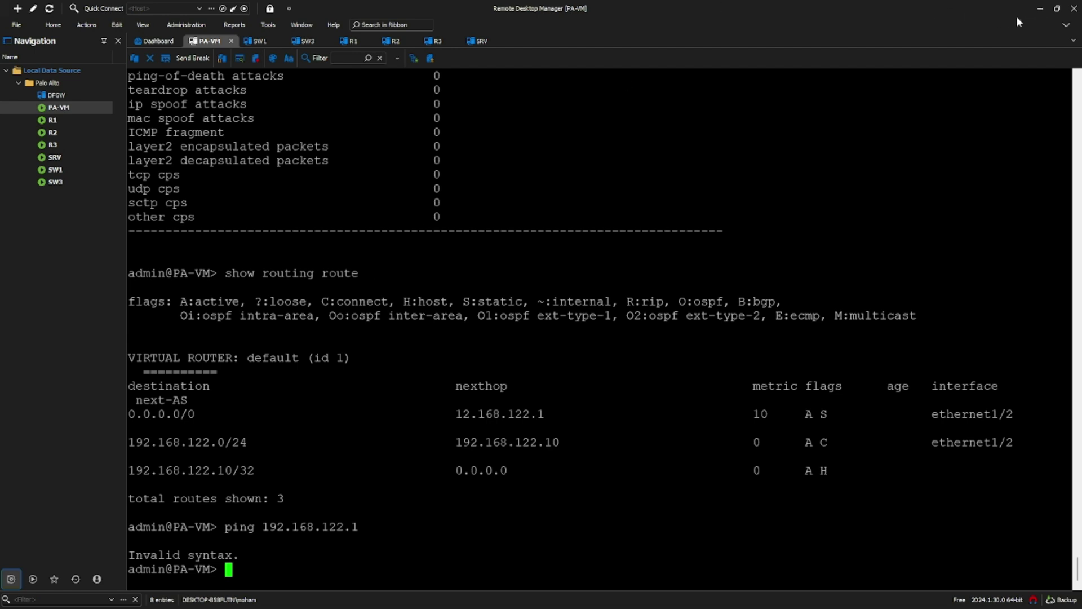
pyautogui.hotkey('alt', 'Tab')
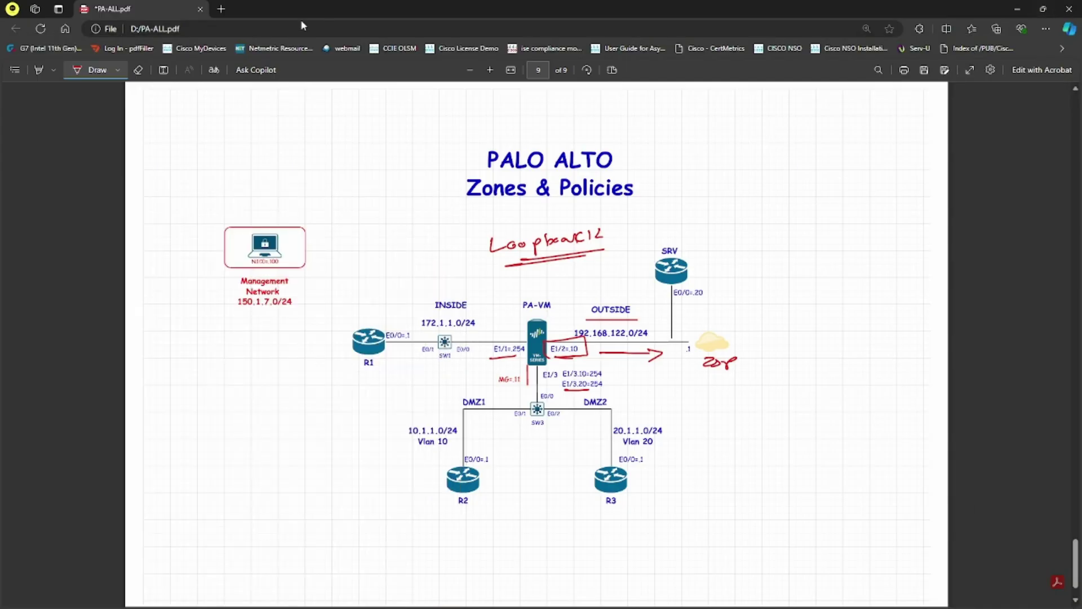
# Step: Google 'ping command palo alto' and open the LIVEcommunity result in a new tab
pyautogui.click(221, 8)
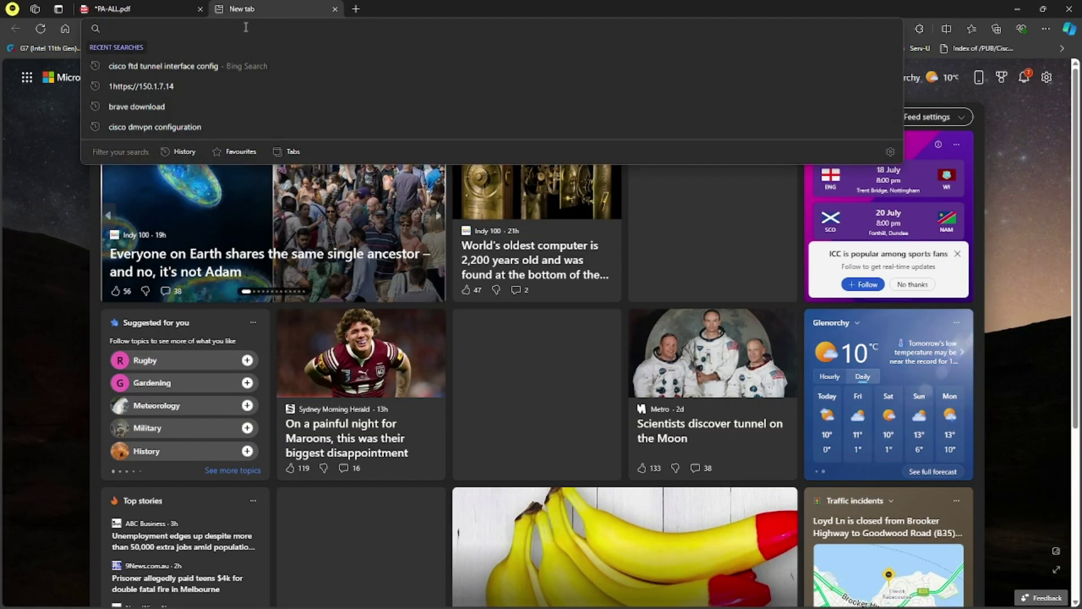
pyautogui.write('google.com.au')
pyautogui.press('Return')
pyautogui.click(425, 292)
pyautogui.write('ping comman')
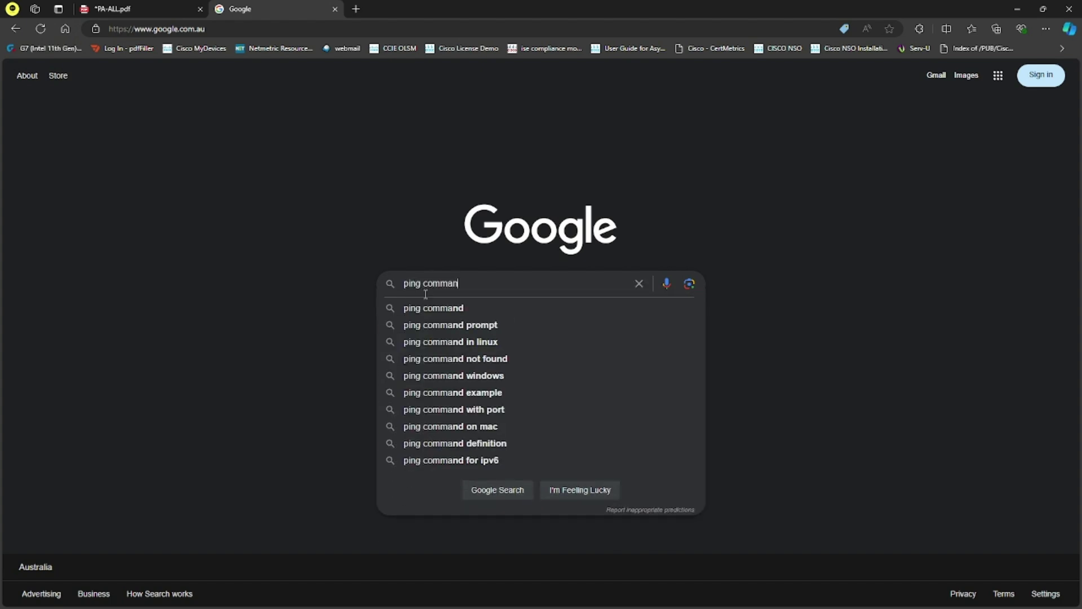
pyautogui.write('d palo alto')
pyautogui.press('Return')
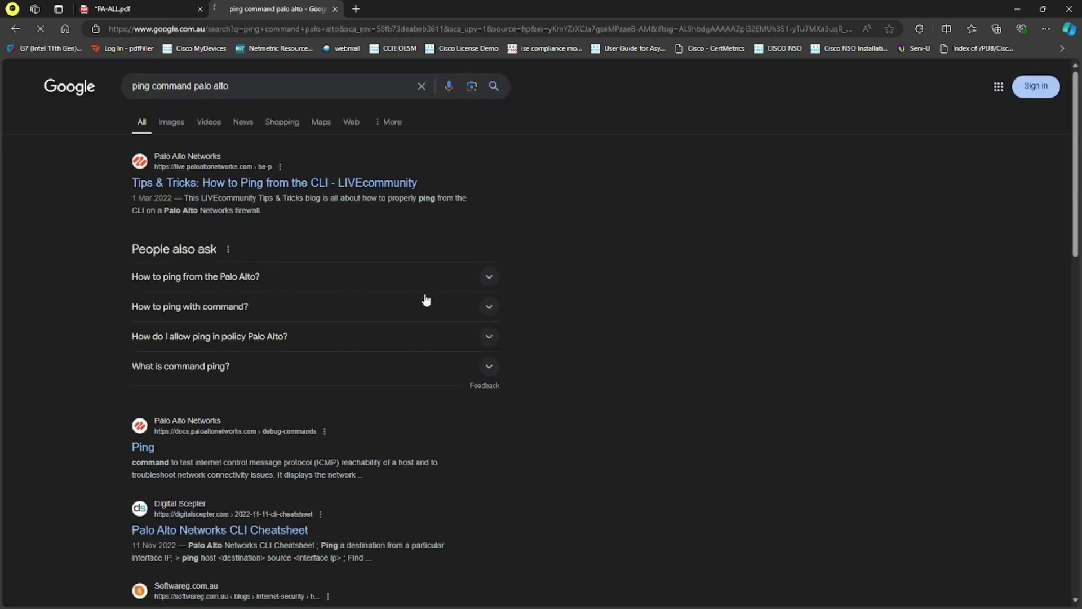
pyautogui.rightClick(220, 183)
pyautogui.click(248, 189)
# Step: Skim the LIVEcommunity ping host/source examples, then return to the diagram PDF tab
pyautogui.click(357, 7)
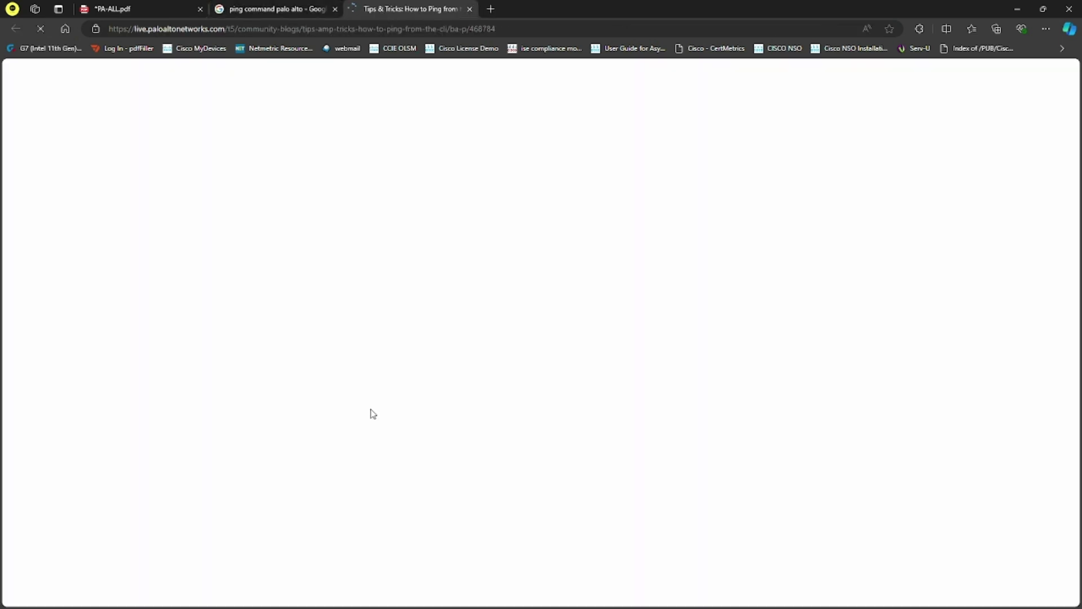
pyautogui.scroll(-10, 407, 450)
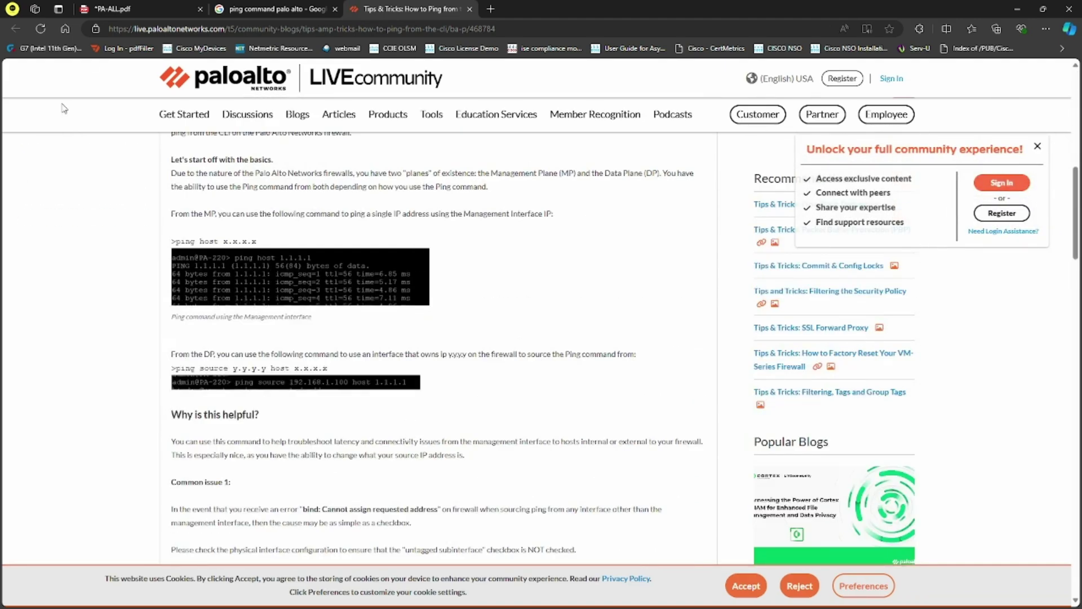
pyautogui.click(107, 8)
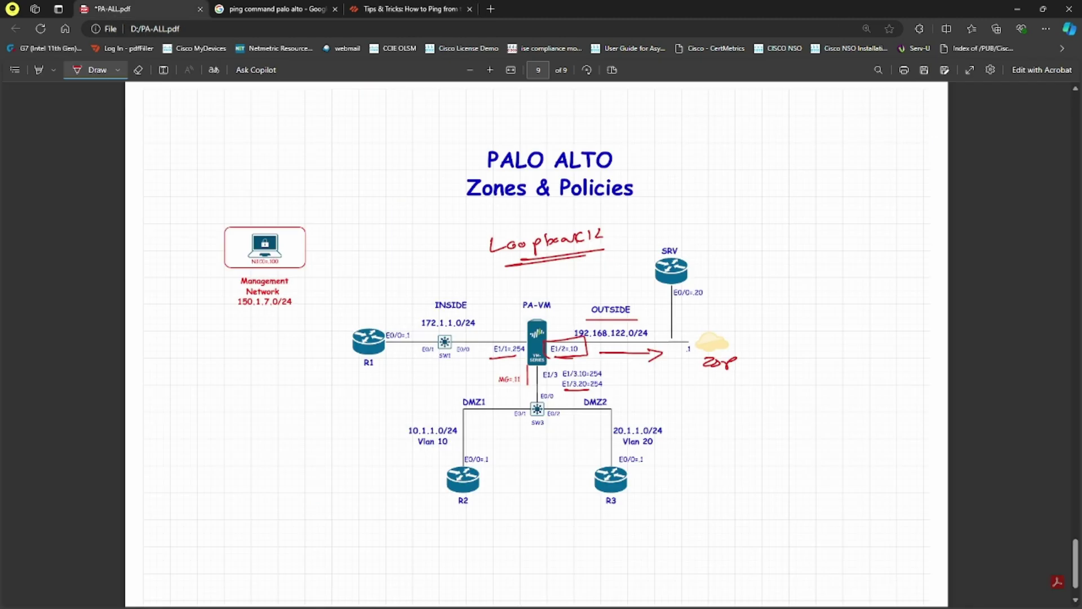
# Step: Run 'ping host 192.168.122.1' from PA-VM, stop it, and review the unreachable output
pyautogui.hotkey('alt', 'Tab')
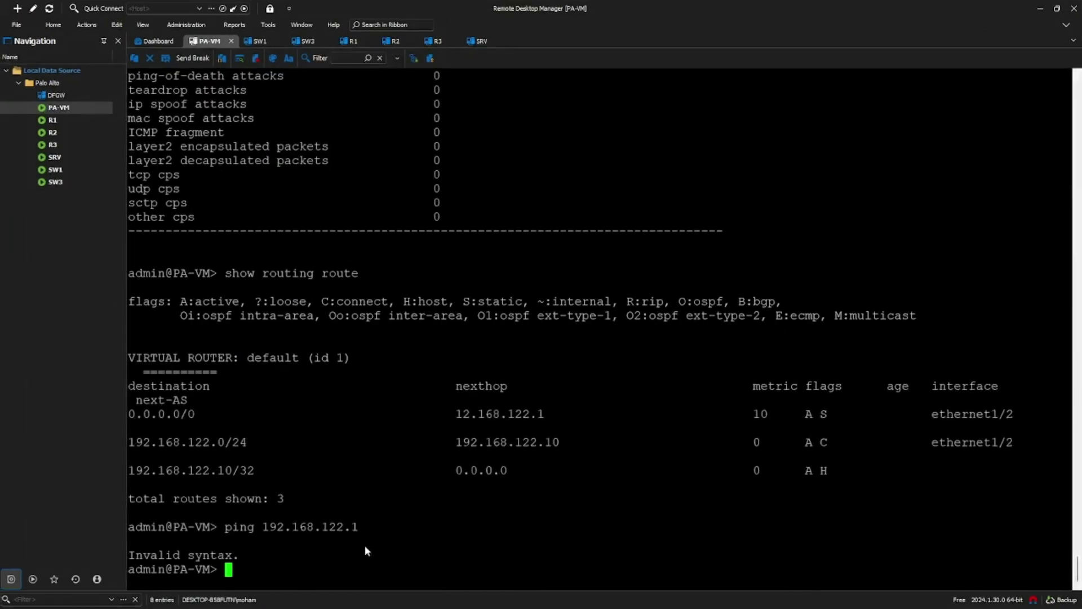
pyautogui.write('ping host 1')
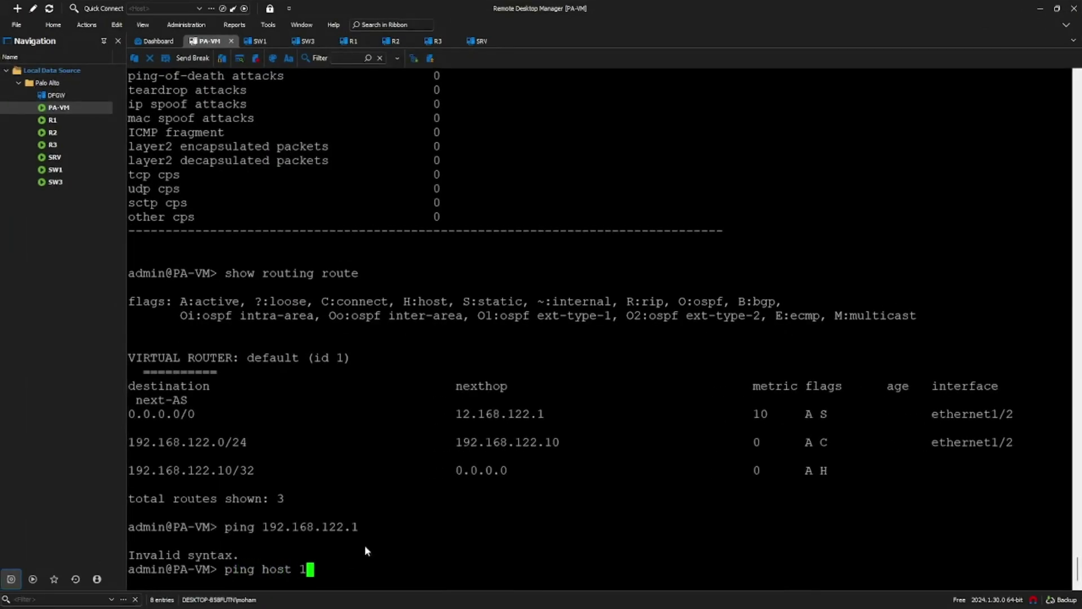
pyautogui.write('92.168.122.1')
pyautogui.press('Return')
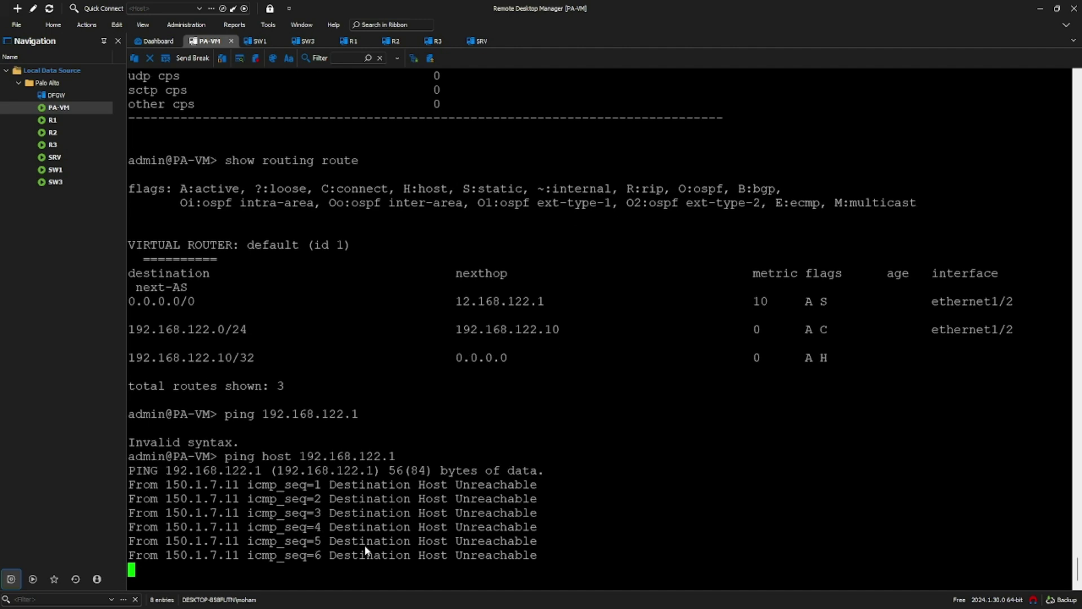
pyautogui.hotkey('ctrl', 'c')
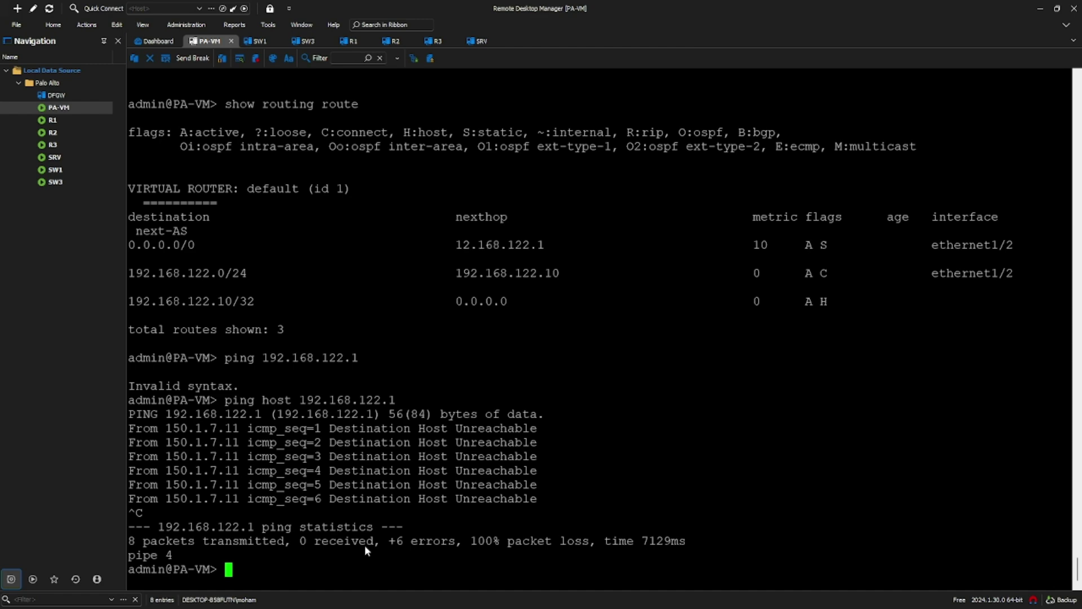
pyautogui.scroll(12, 309, 407)
pyautogui.scroll(14, 310, 410)
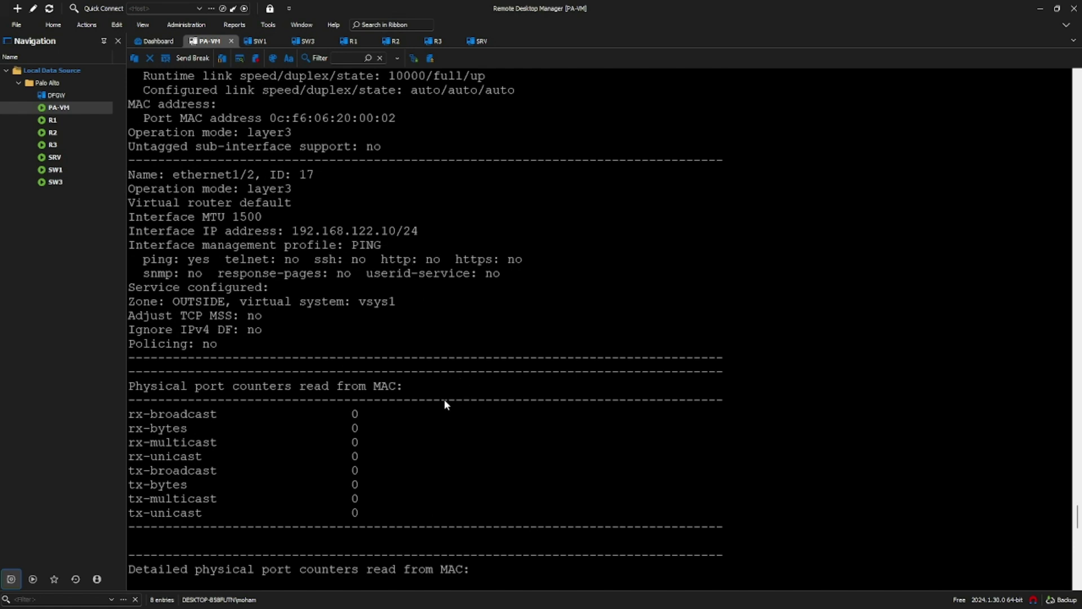
pyautogui.scroll(-15, 422, 414)
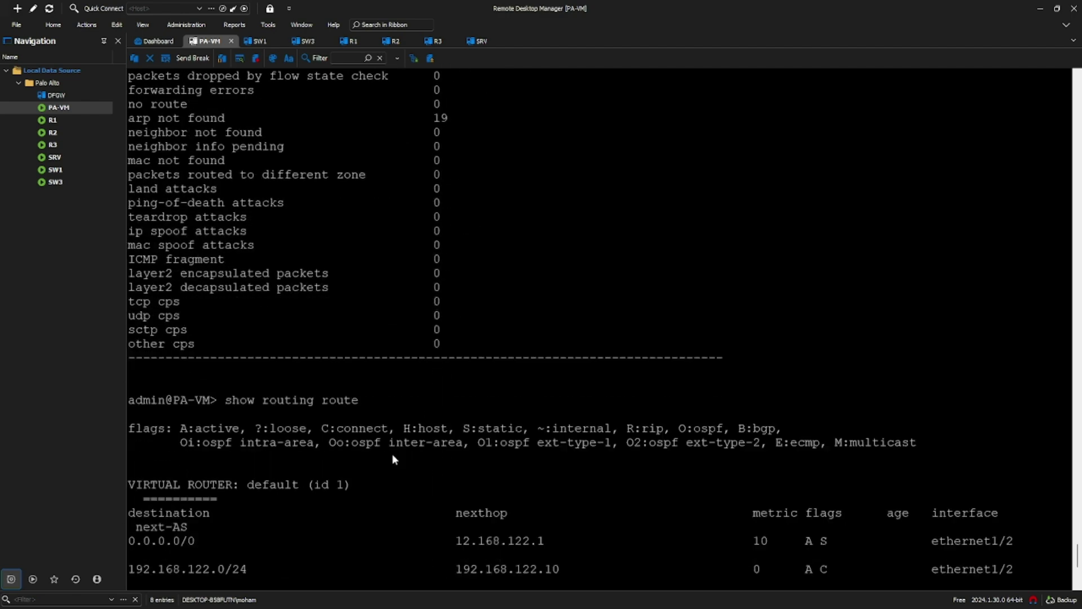
pyautogui.scroll(-5, 308, 548)
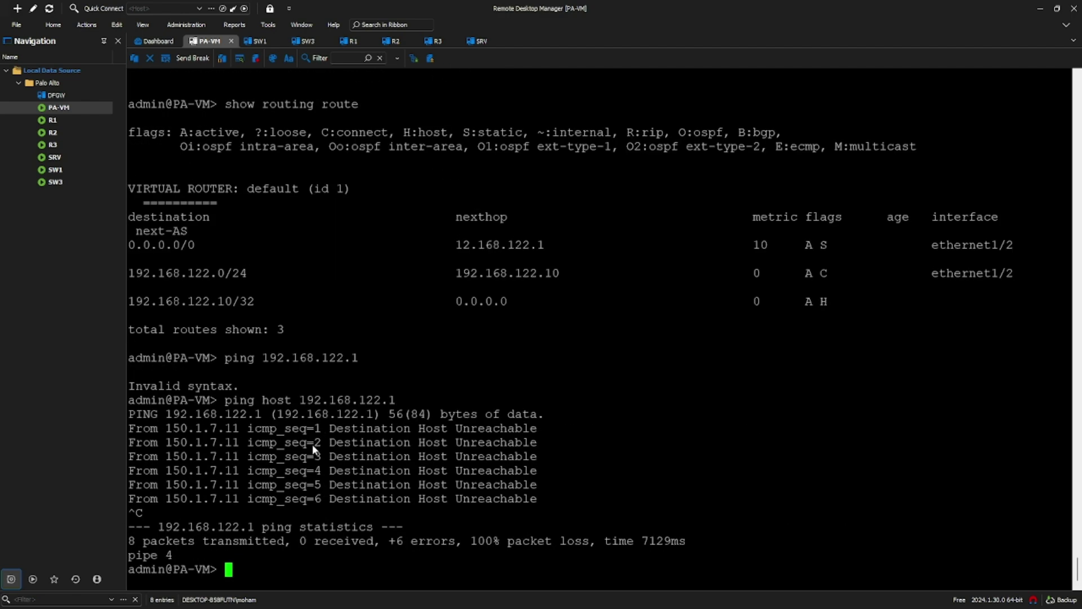
# Step: Ping 192.168.122.20 from PA-VM instead, then stop the failing ping
pyautogui.press('Up')
pyautogui.press('BackSpace')
pyautogui.write('20')
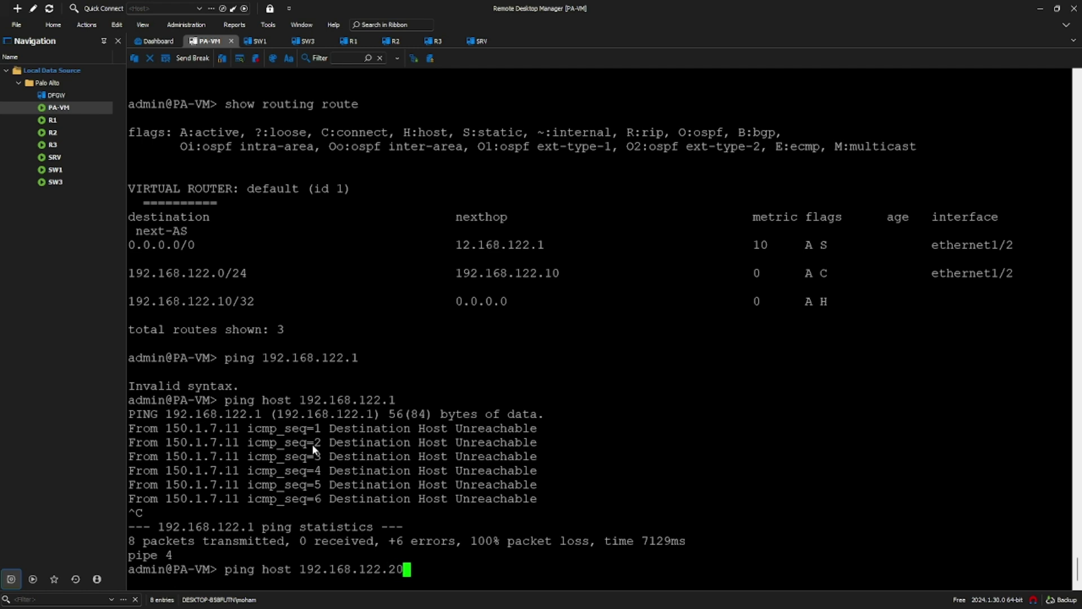
pyautogui.press('Return')
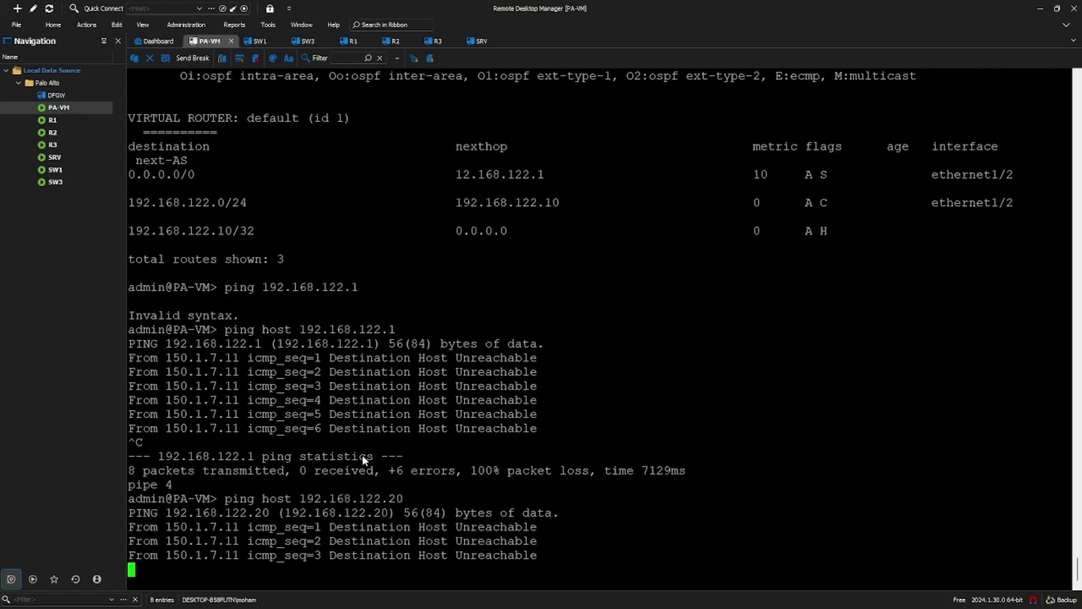
pyautogui.hotkey('ctrl', 'c')
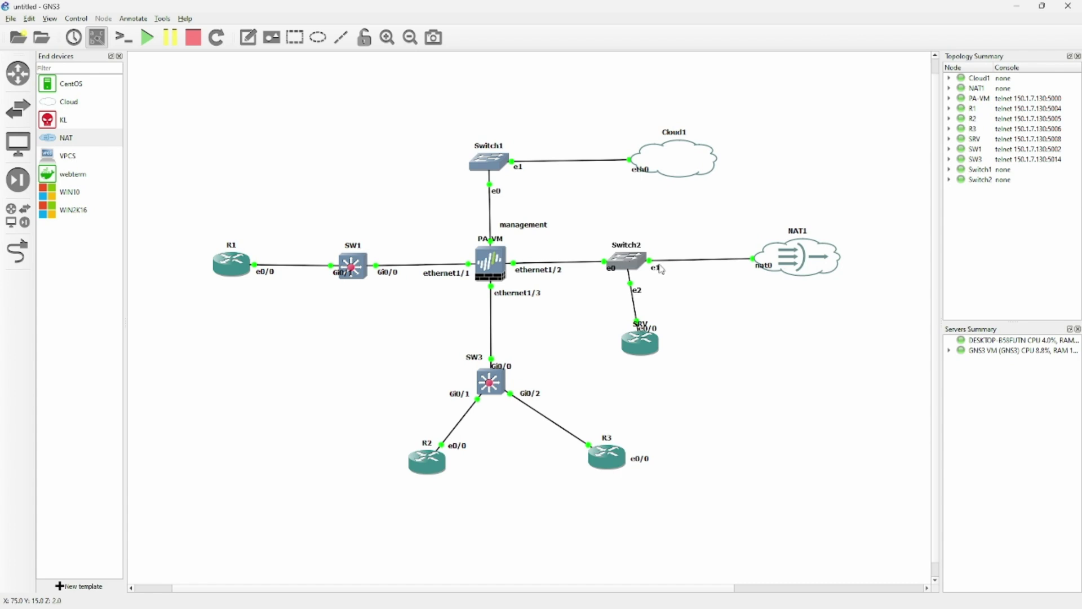
# Step: Nudge the SRV router, move its name label clear of e0/0, and minimize GNS3
pyautogui.moveTo(642, 330)
pyautogui.mouseDown()
pyautogui.moveTo(612, 320)
pyautogui.moveTo(643, 323)
pyautogui.mouseUp()
pyautogui.click(609, 318)
pyautogui.click(589, 335)
pyautogui.click(1017, 5)
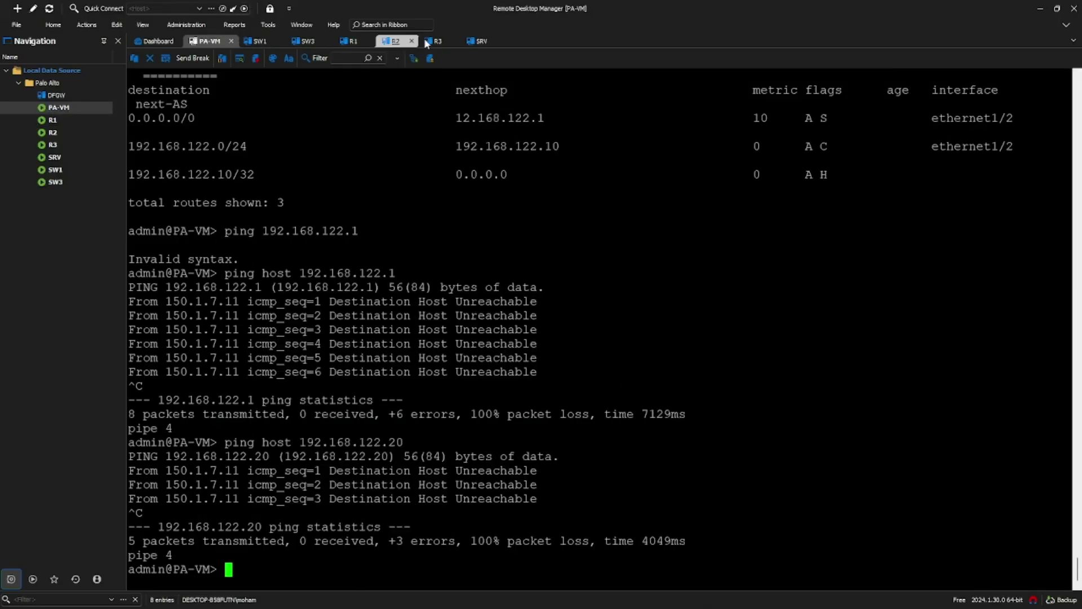
# Step: On the SRV router, run do ping 192.168.122.10 and check the successful reply line
pyautogui.click(479, 40)
pyautogui.write('d p')
pyautogui.press('BackSpace')
pyautogui.press('BackSpace')
pyautogui.write('o ping 192.168.122.10')
pyautogui.press('Return')
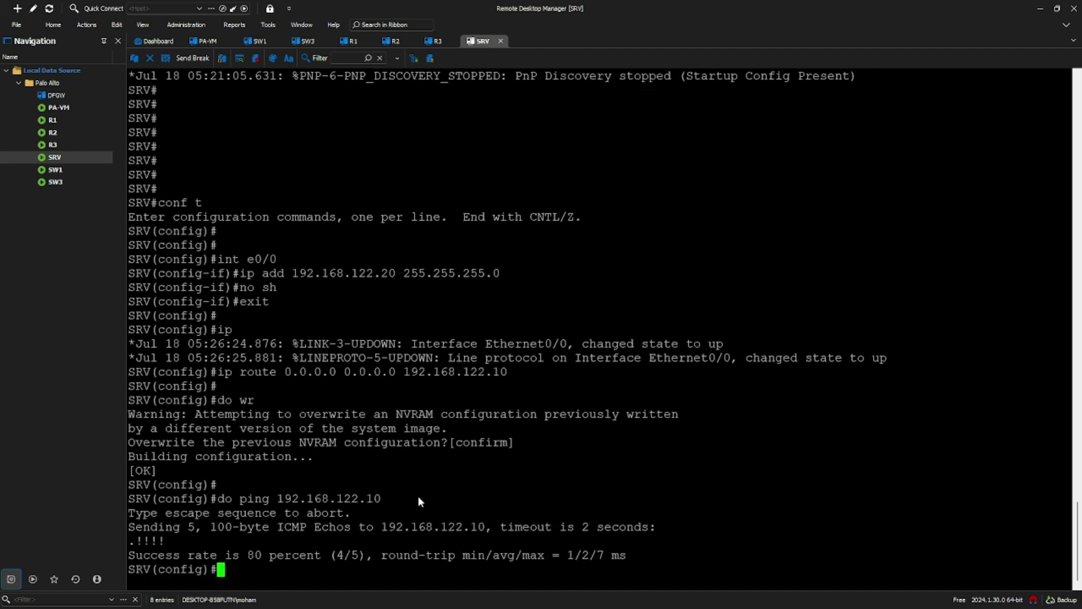
pyautogui.moveTo(149, 540); pyautogui.dragTo(145, 543)
pyautogui.click(211, 542)
# Step: Rerun PA-VM's ping to 192.168.122.20, glance at SRV, then stop the ping with Ctrl+C
pyautogui.click(204, 42)
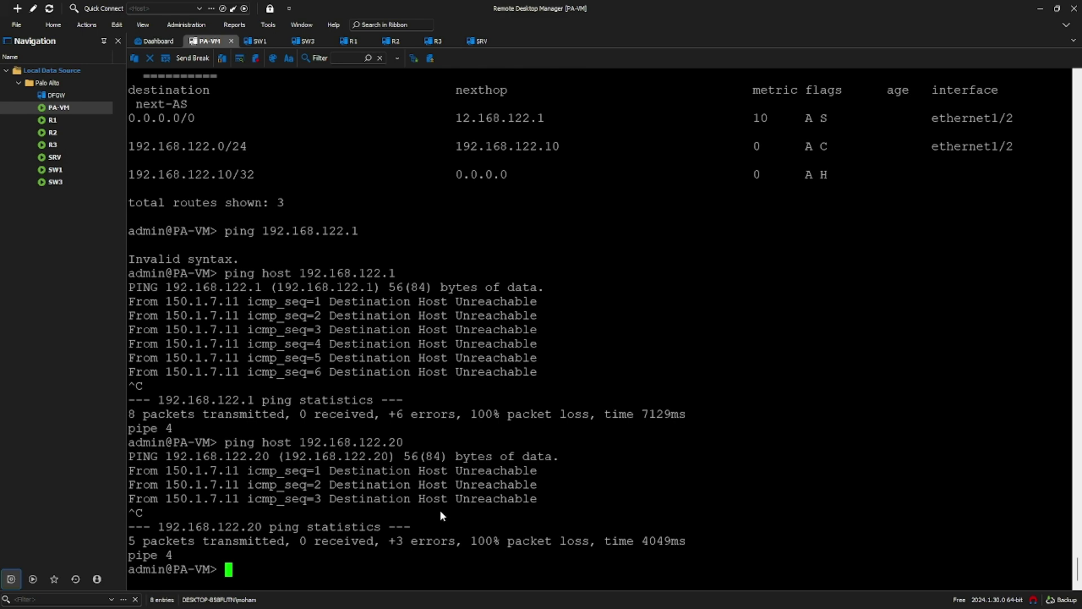
pyautogui.press('Up')
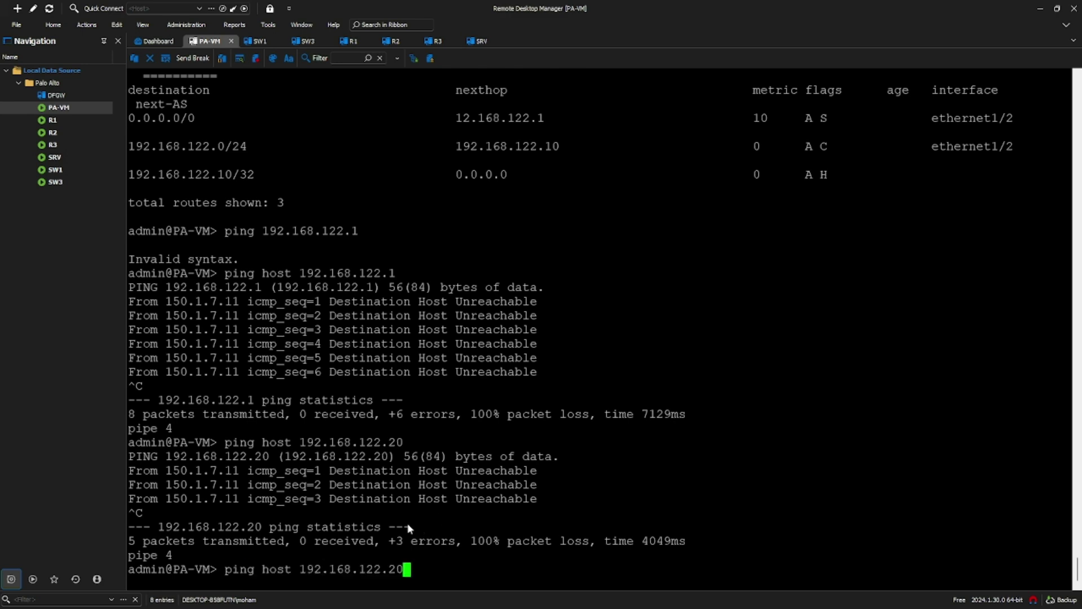
pyautogui.press('Return')
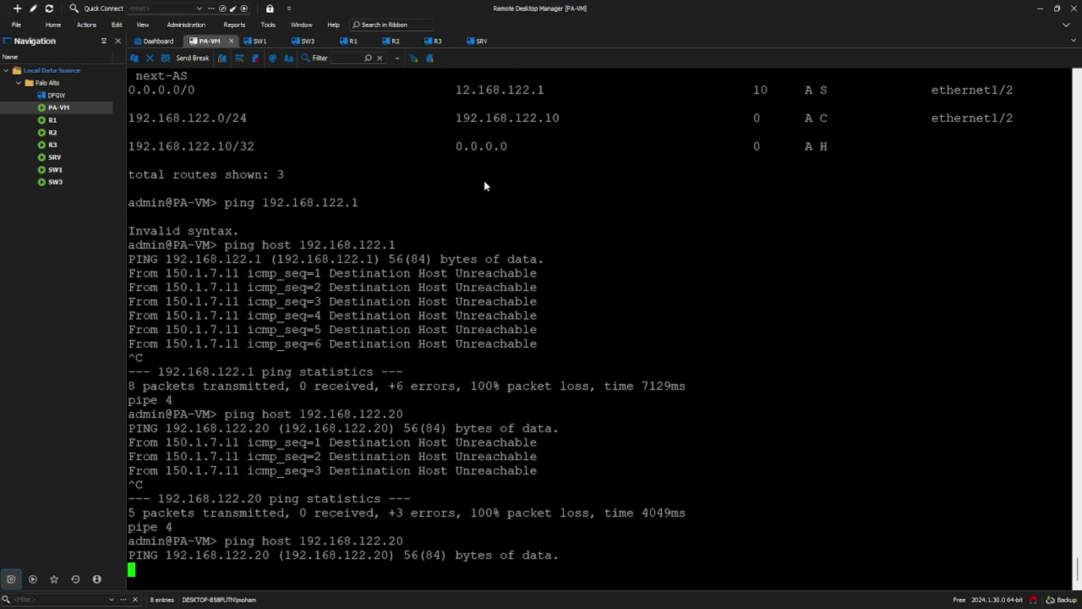
pyautogui.click(482, 42)
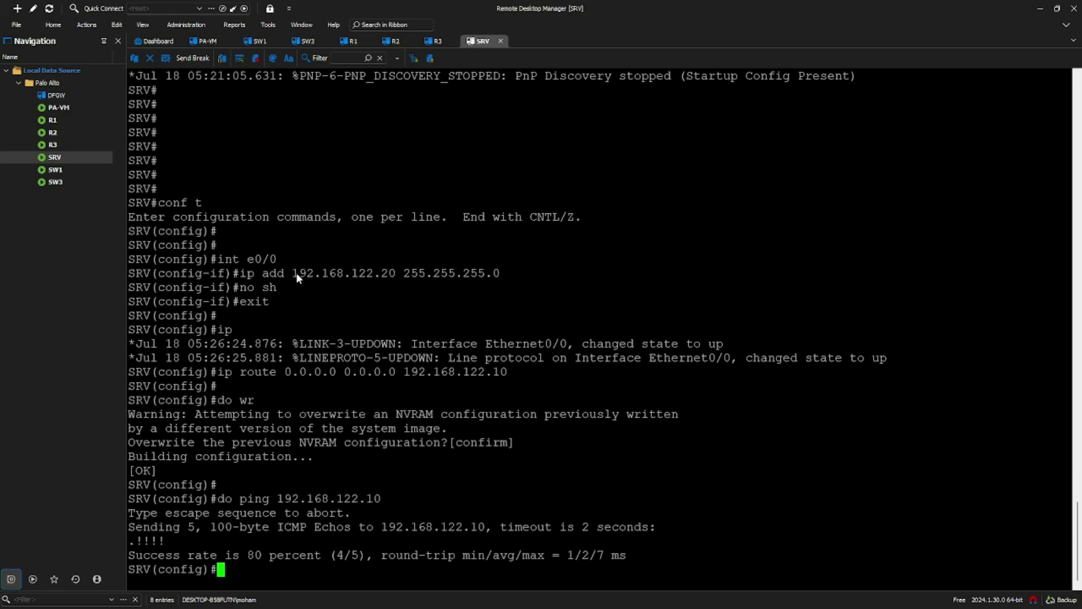
pyautogui.click(210, 41)
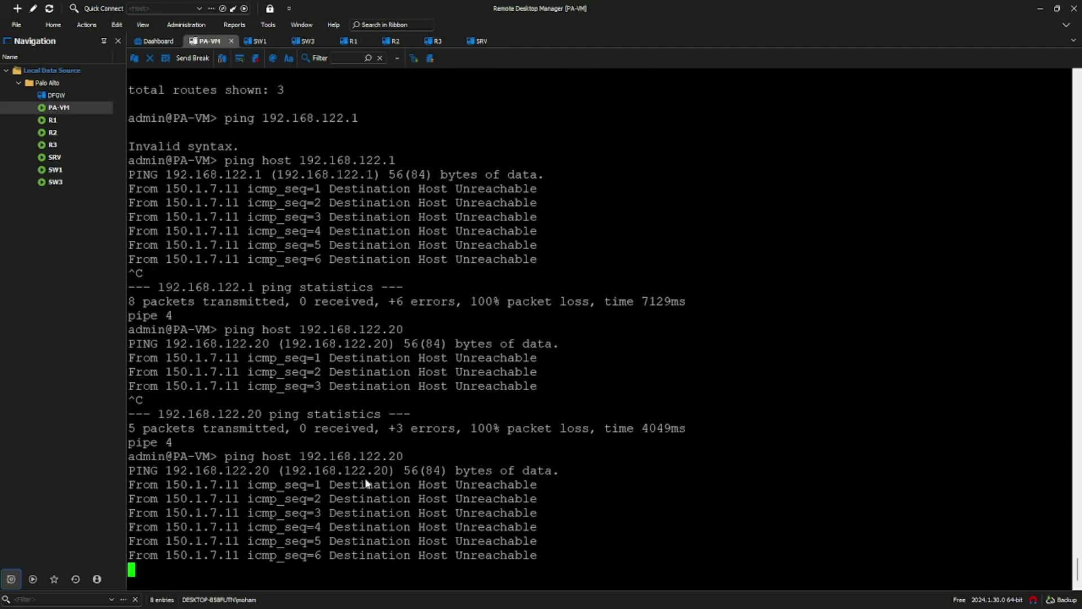
pyautogui.hotkey('ctrl', 'c')
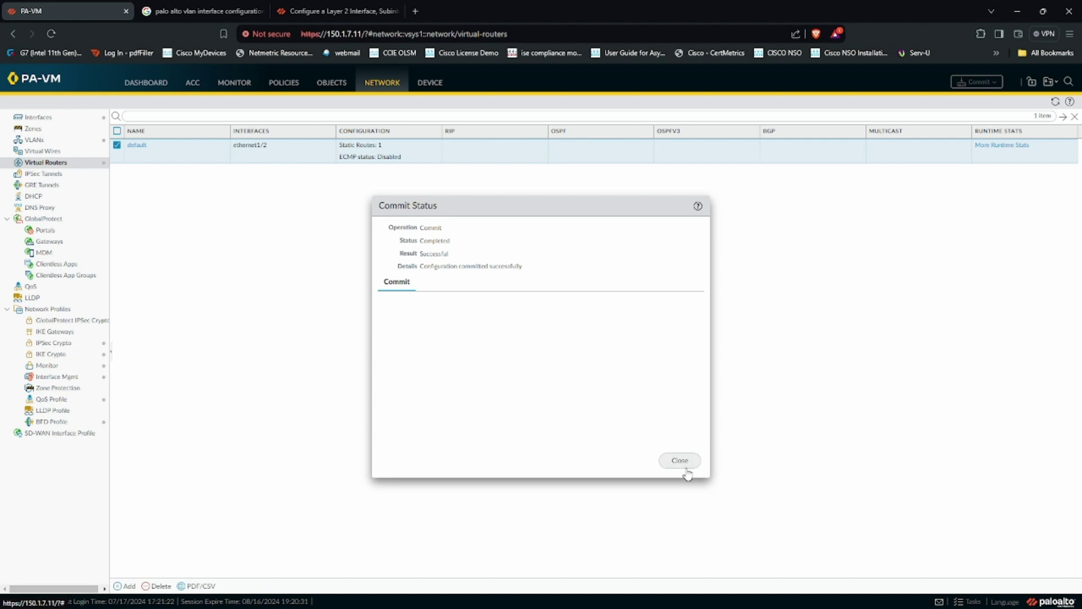
# Step: Dismiss the commit result and view the Ethernet interfaces list showing ethernet1/2 on OUTSIDE
pyautogui.click(682, 462)
pyautogui.click(40, 119)
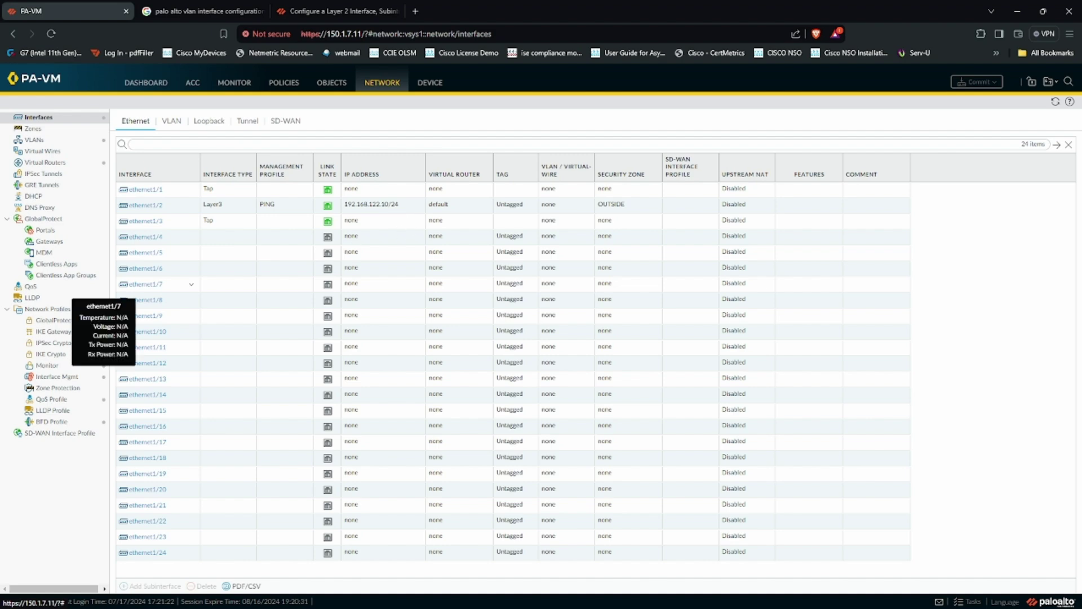
pyautogui.hotkey('alt', 'Tab')
# Step: On PA-VM, run ping host 8.8.8.8 and stop it once it fails
pyautogui.write('ping ')
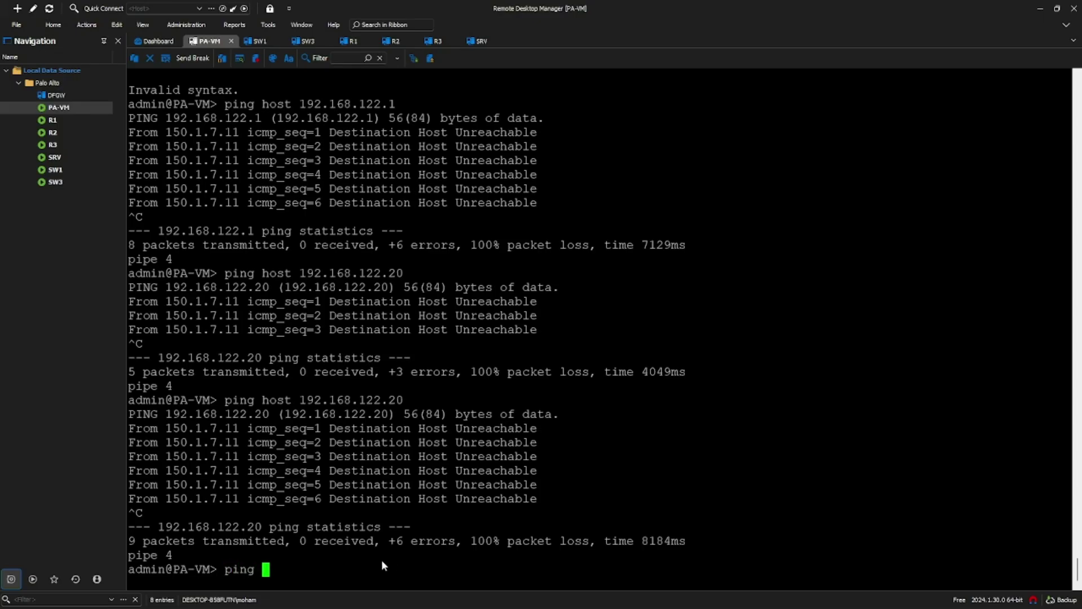
pyautogui.write('host 8.8.8.8')
pyautogui.press('Return')
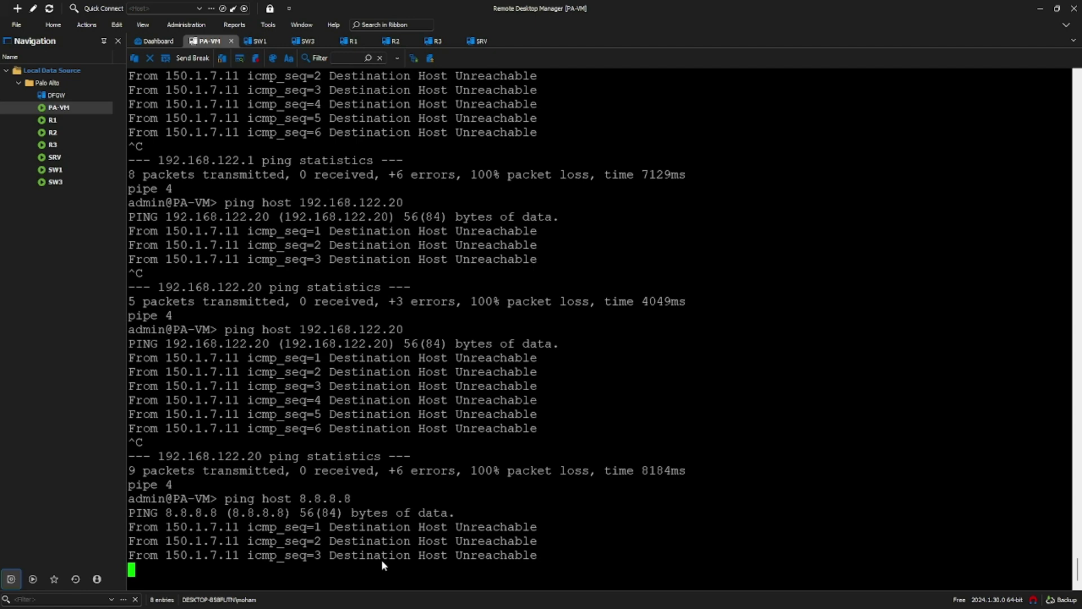
pyautogui.hotkey('ctrl', 'c')
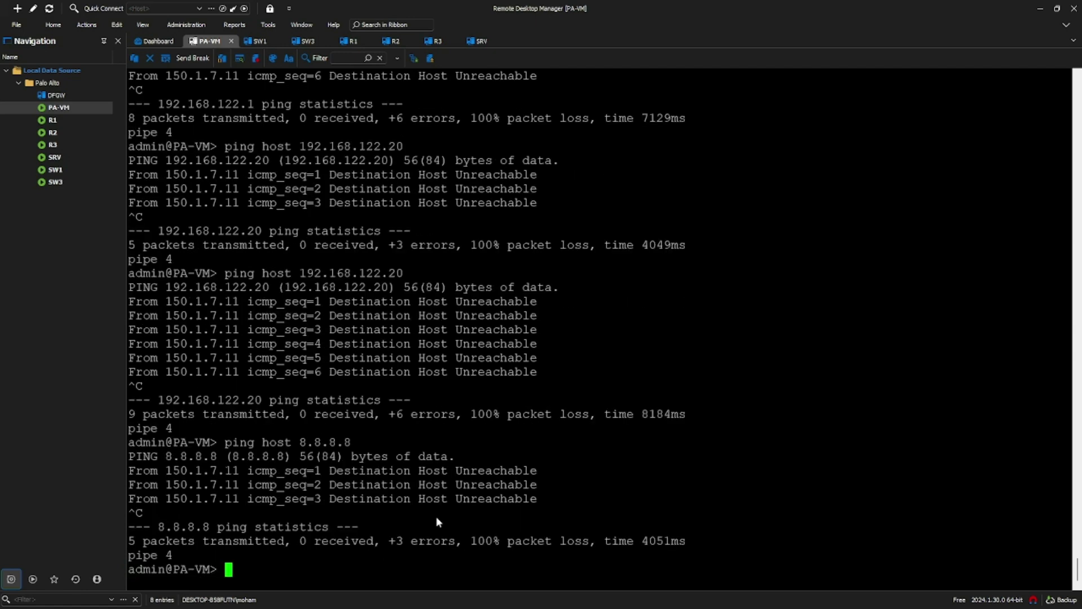
# Step: Rerun SRV's do ping 192.168.122.10 and confirm the 5/5 successful replies
pyautogui.click(479, 41)
pyautogui.press('Up')
pyautogui.press('Return')
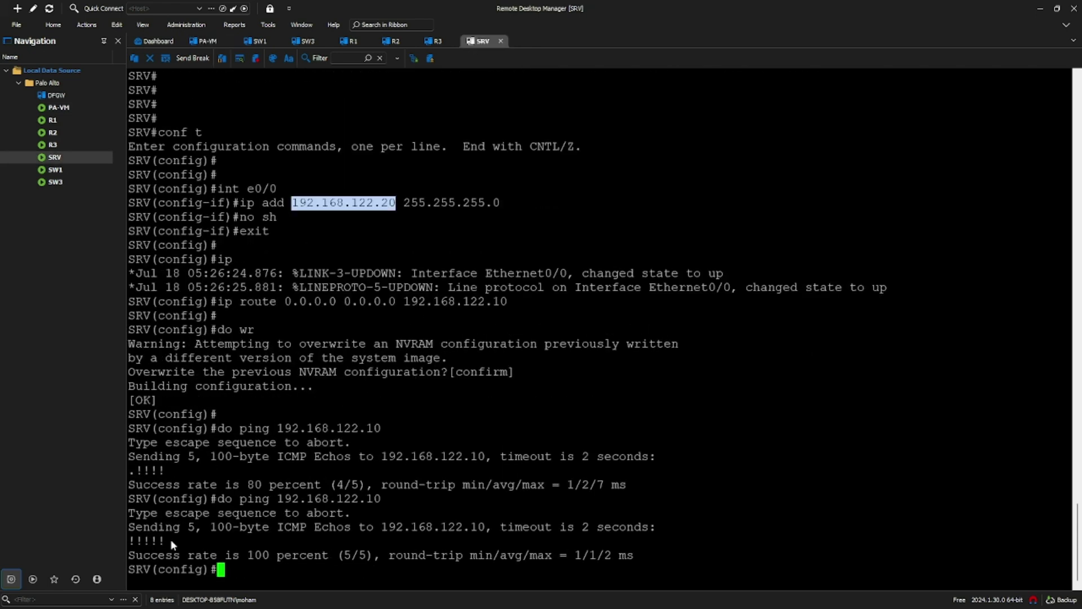
pyautogui.tripleClick(172, 540)
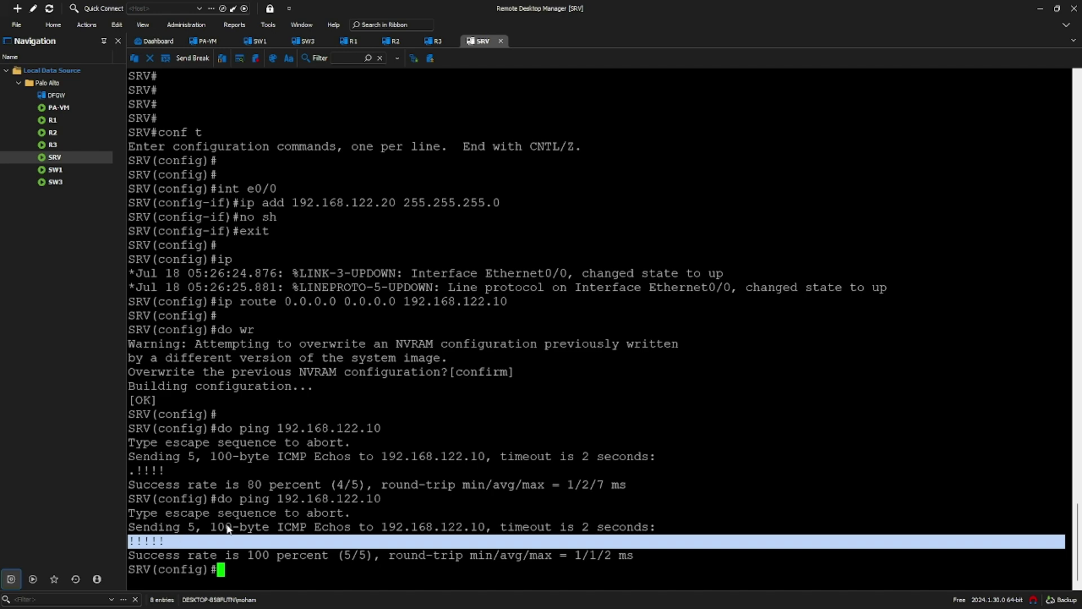
pyautogui.click(1039, 8)
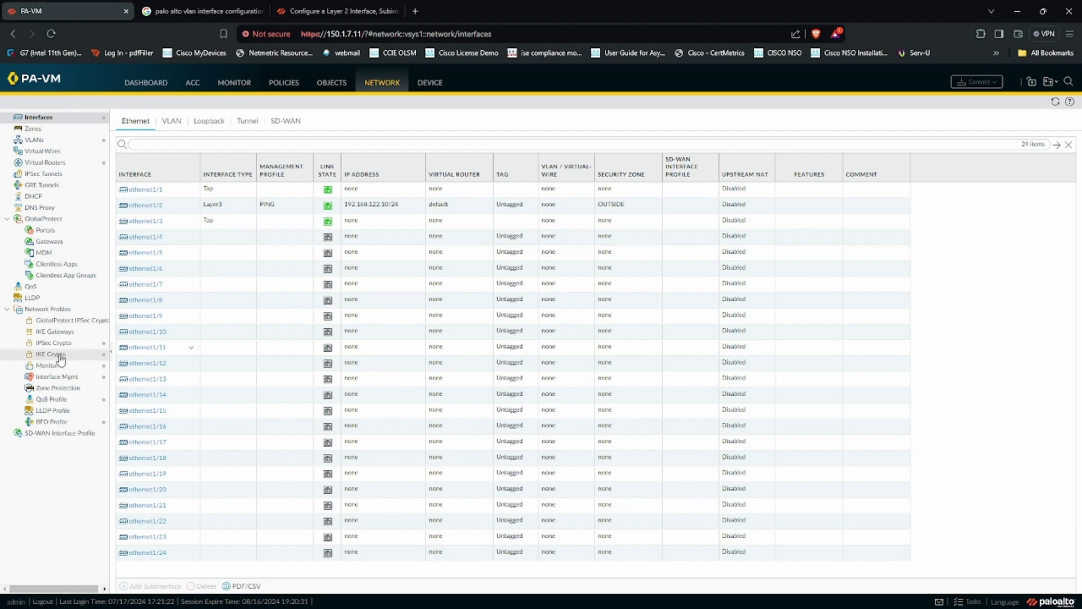
# Step: View the PA-ALL.pdf topology diagram in Edge, then return to the PA-VM console
pyautogui.hotkey('alt', 'Tab')
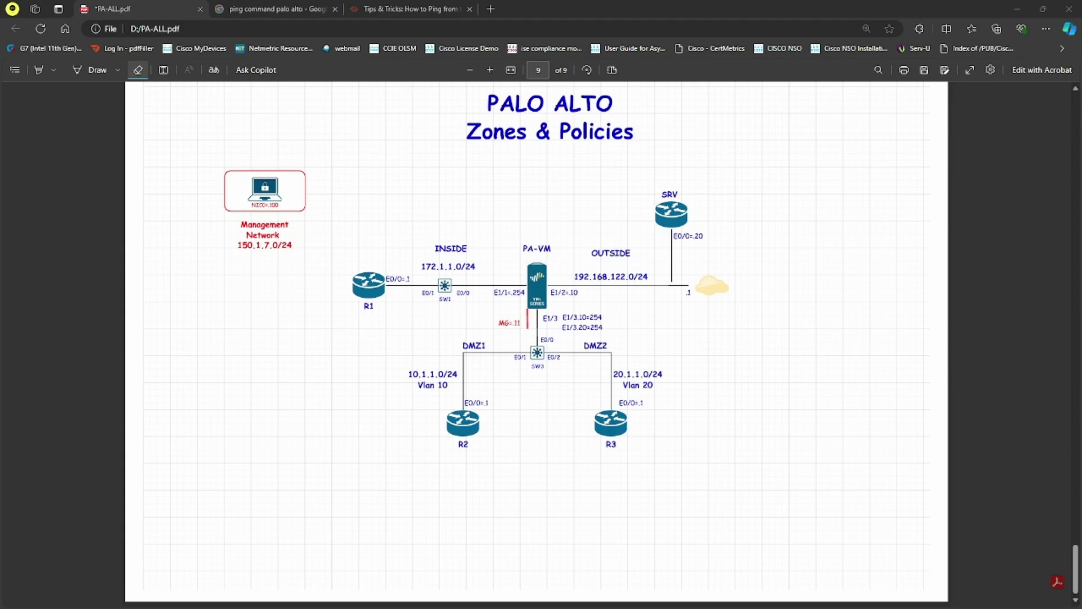
pyautogui.hotkey('alt', 'Tab')
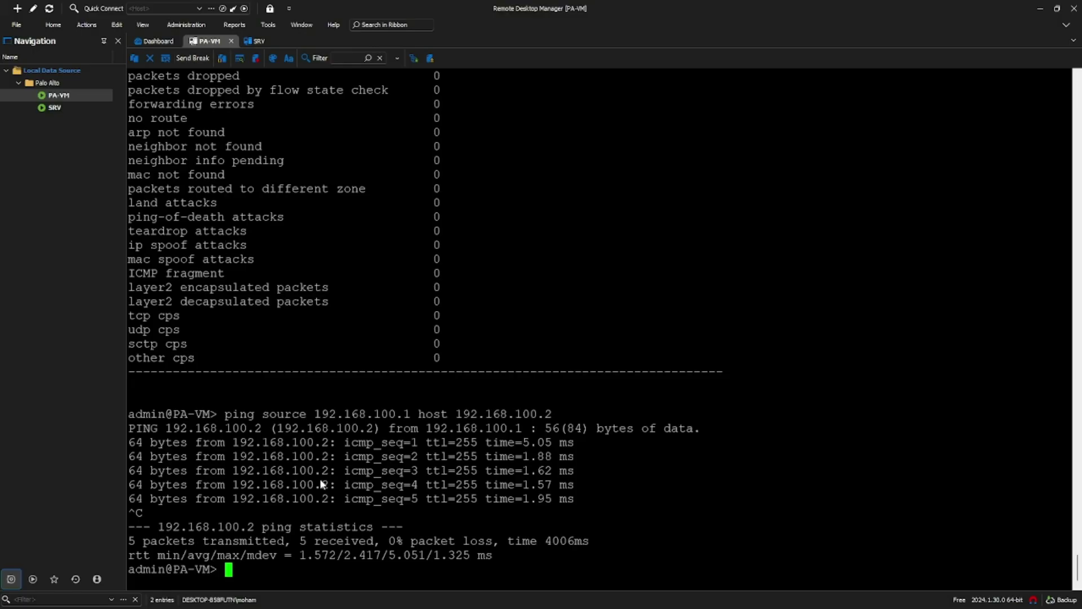
# Step: Run show routing route on PA-VM and inspect the 0.0.0.0 default route and its next hop
pyautogui.press('Return')
pyautogui.press('Return')
pyautogui.press('Return')
pyautogui.press('Return')
pyautogui.press('Return')
pyautogui.press('Return')
pyautogui.press('Return')
pyautogui.press('Return')
pyautogui.press('Return')
pyautogui.press('Return')
pyautogui.press('Return')
pyautogui.press('Return')
pyautogui.press('Return')
pyautogui.press('Return')
pyautogui.press('Return')
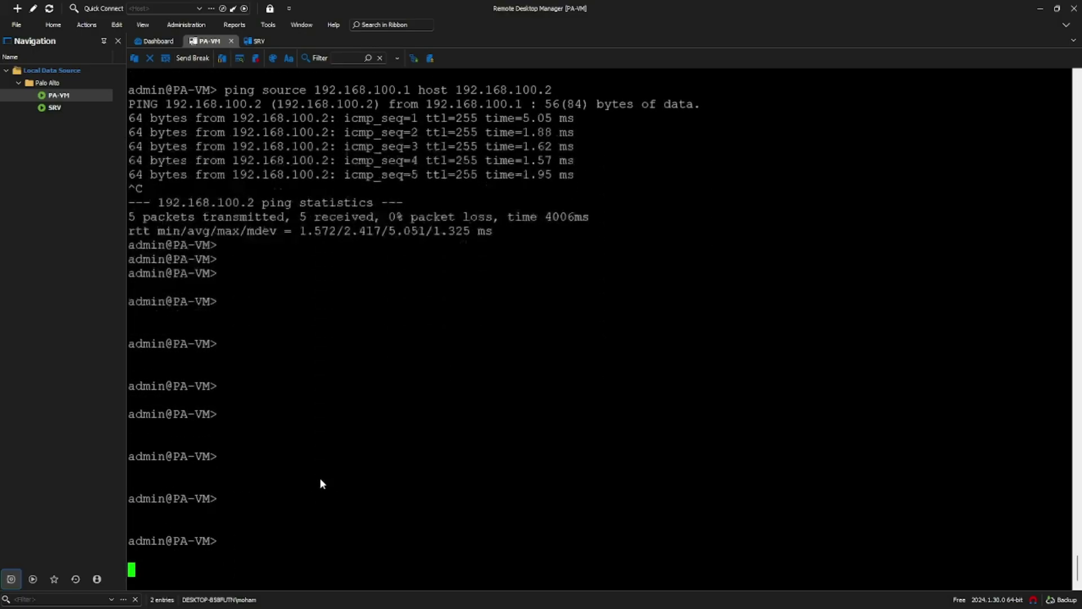
pyautogui.write('show routein')
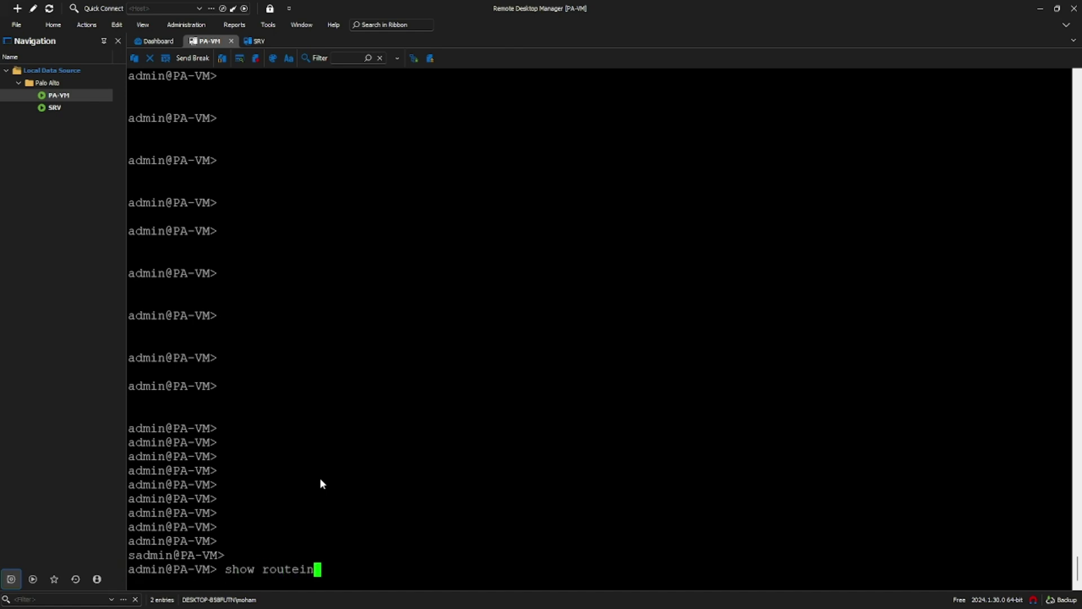
pyautogui.press('BackSpace')
pyautogui.press('BackSpace')
pyautogui.press('BackSpace')
pyautogui.write('ing route')
pyautogui.press('Return')
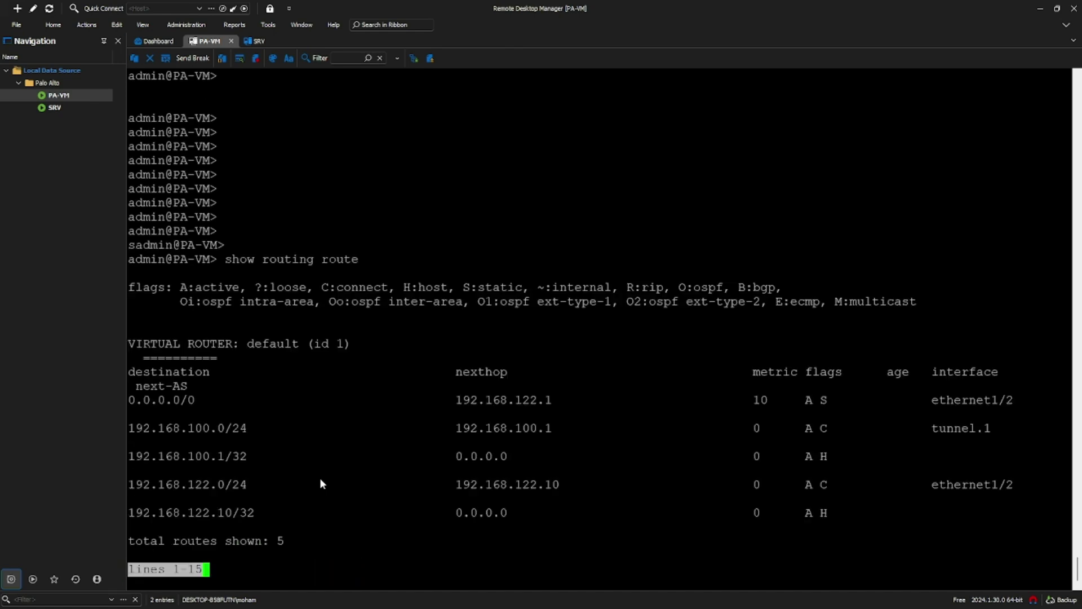
pyautogui.press('q')
pyautogui.moveTo(140, 400); pyautogui.dragTo(189, 402)
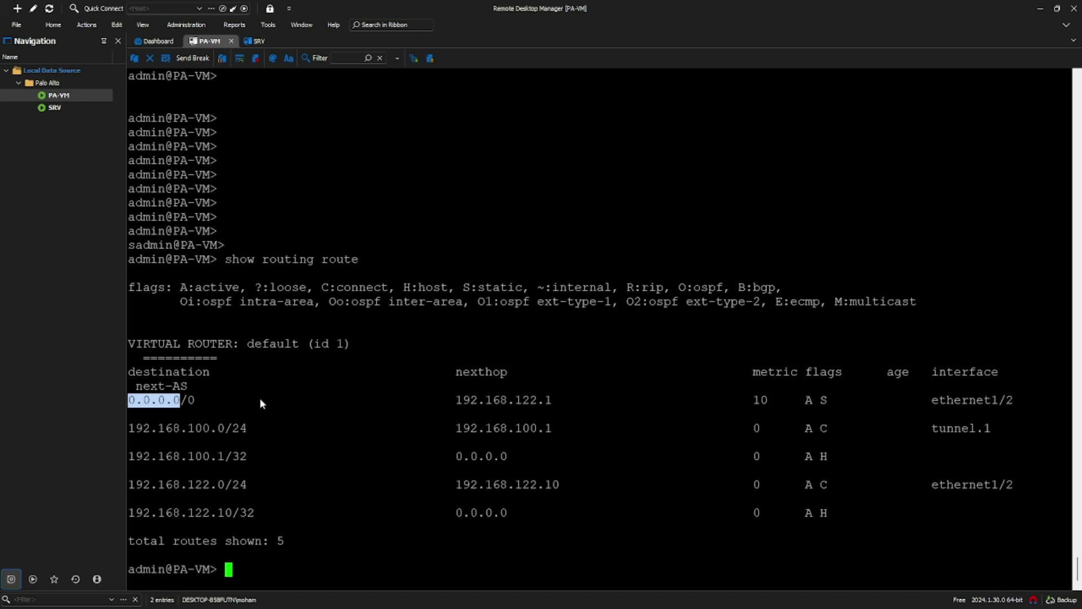
pyautogui.moveTo(455, 401); pyautogui.dragTo(537, 401)
pyautogui.click(514, 425)
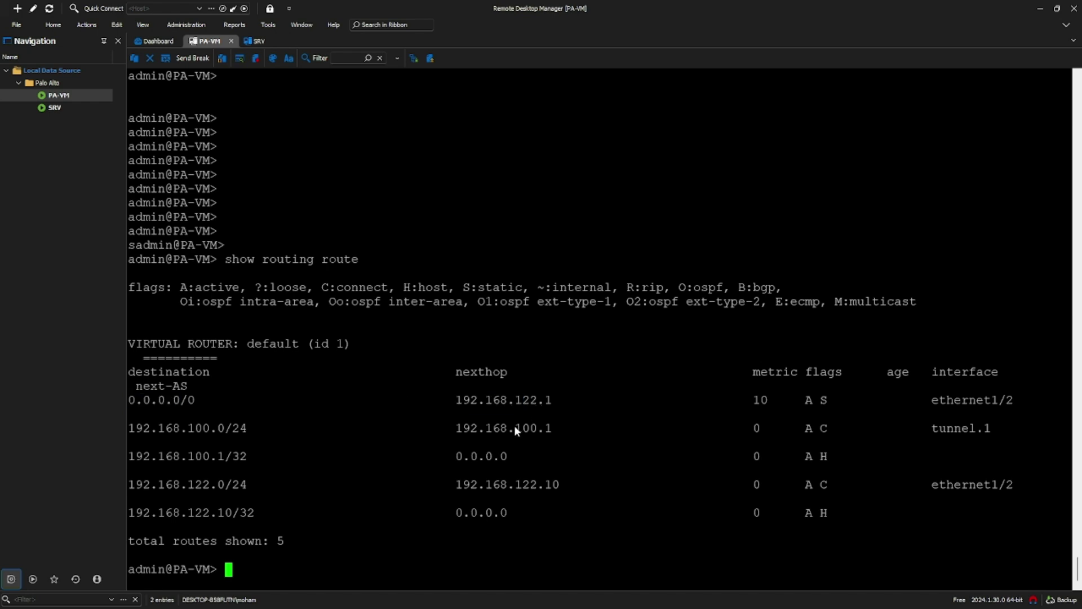
# Step: Ping 192.168.122.1 sourced from 192.168.122.10, stopping after five successful replies
pyautogui.write('ping source 192.')
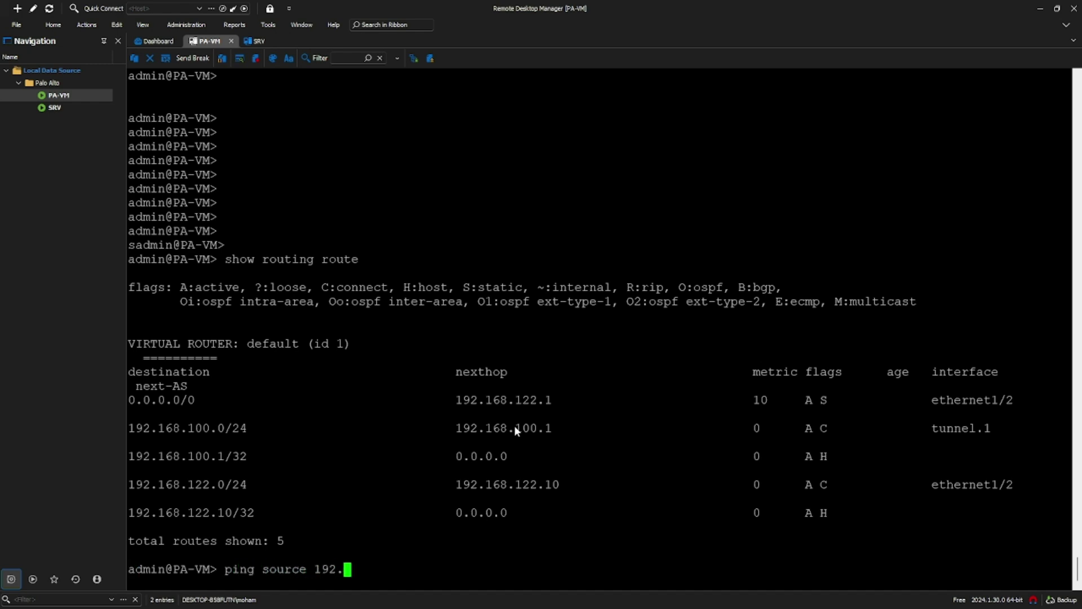
pyautogui.write('168.122.10')
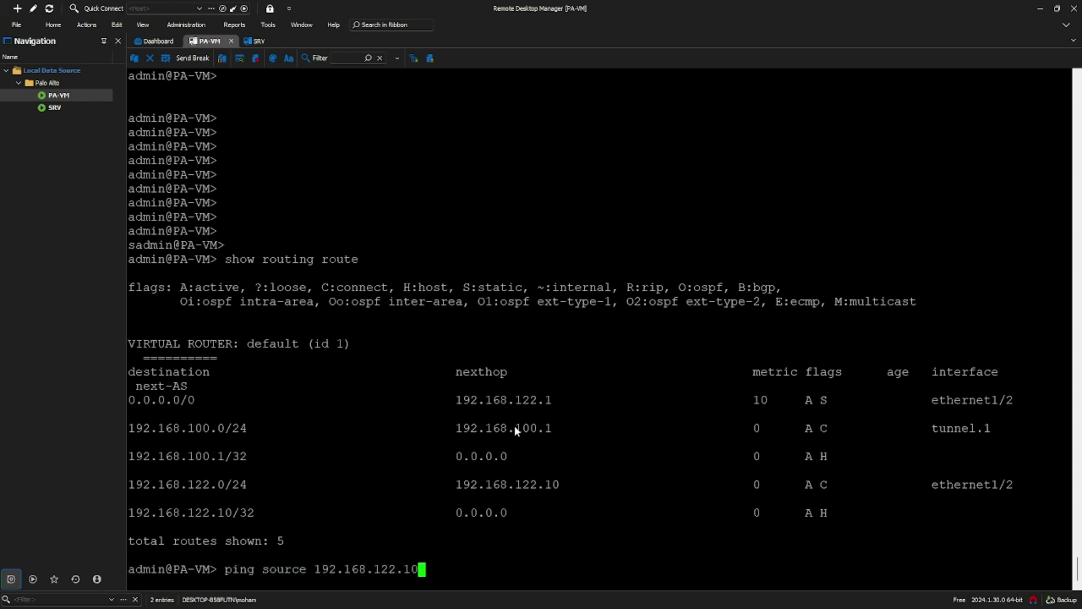
pyautogui.write(' host 192.168.122.1')
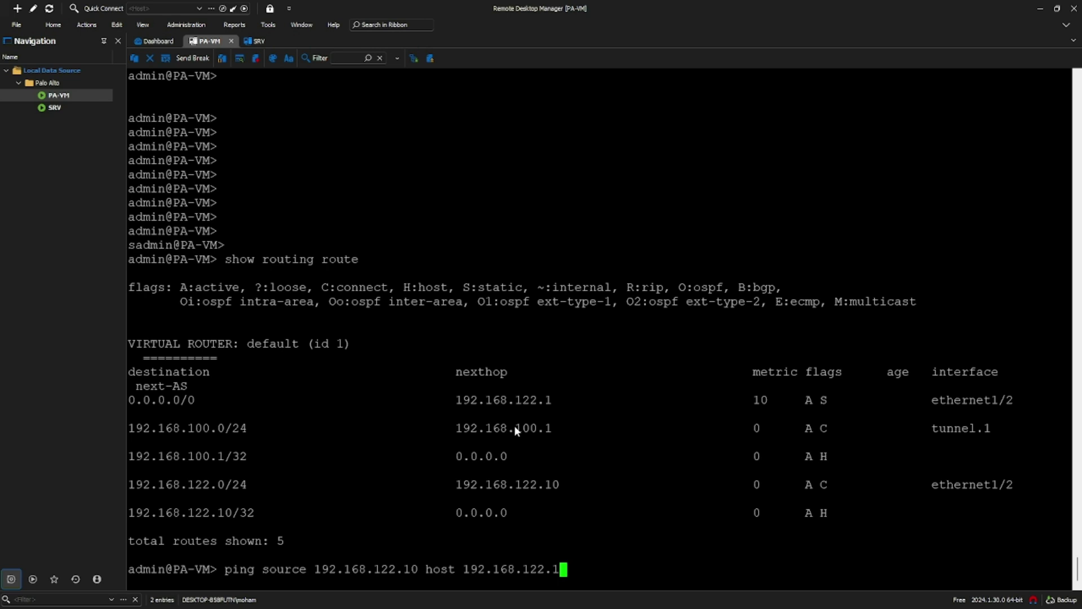
pyautogui.press('Return')
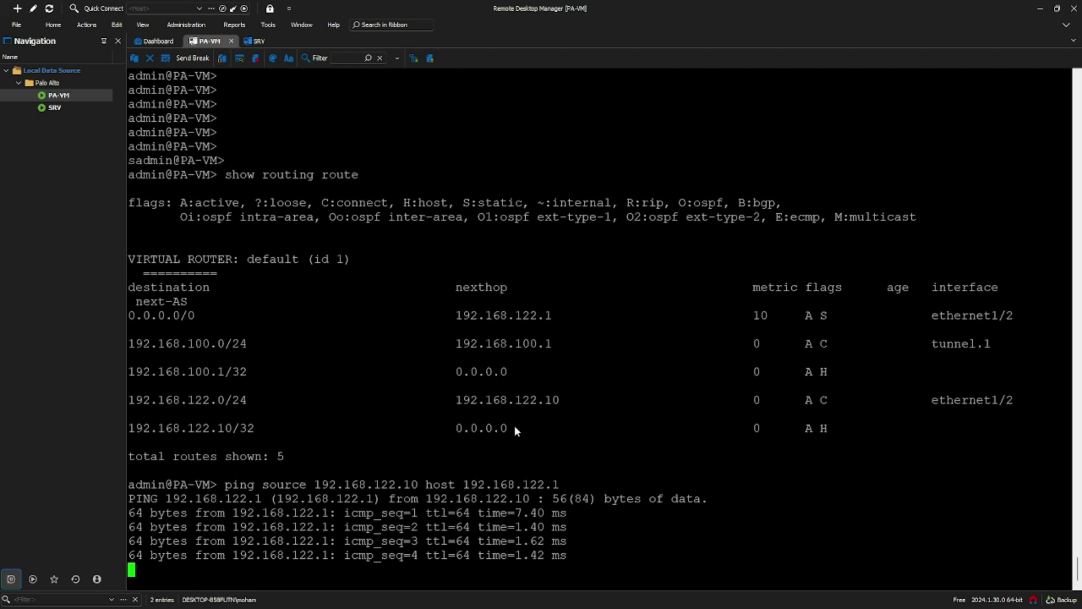
pyautogui.hotkey('ctrl', 'c')
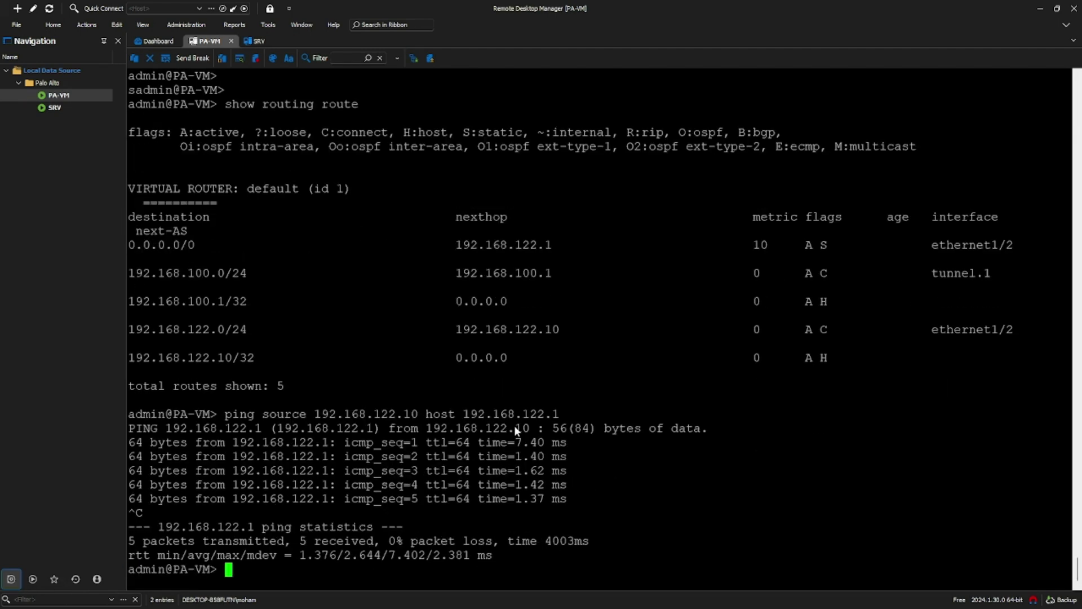
# Step: Run unsourced ping host 192.168.122.1, note replies from 150.1.7.11, and stop it
pyautogui.press('Return')
pyautogui.write('ping host 192.168.122.1')
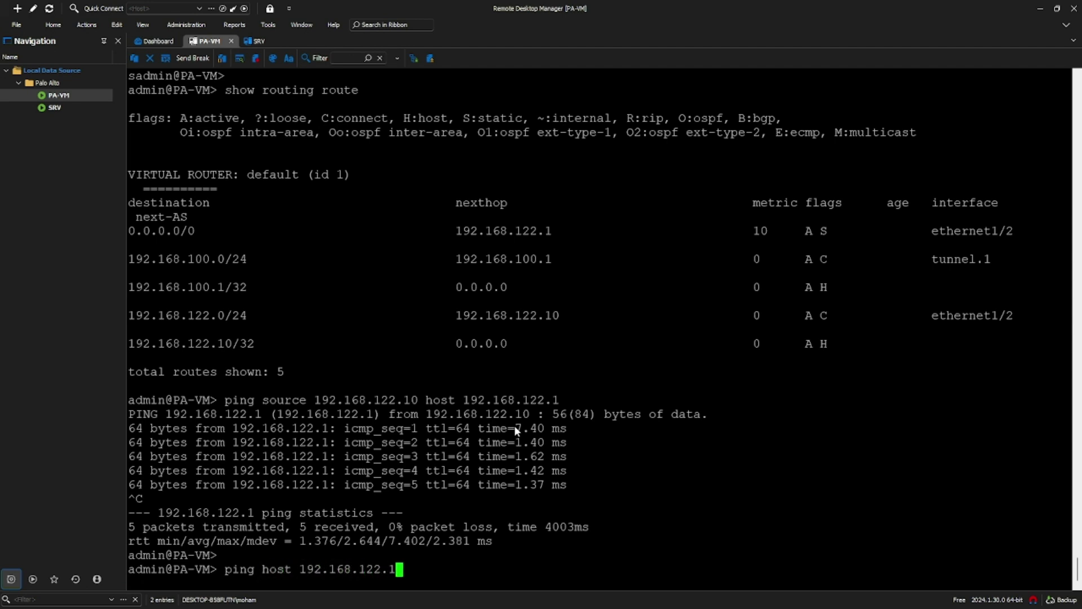
pyautogui.press('Return')
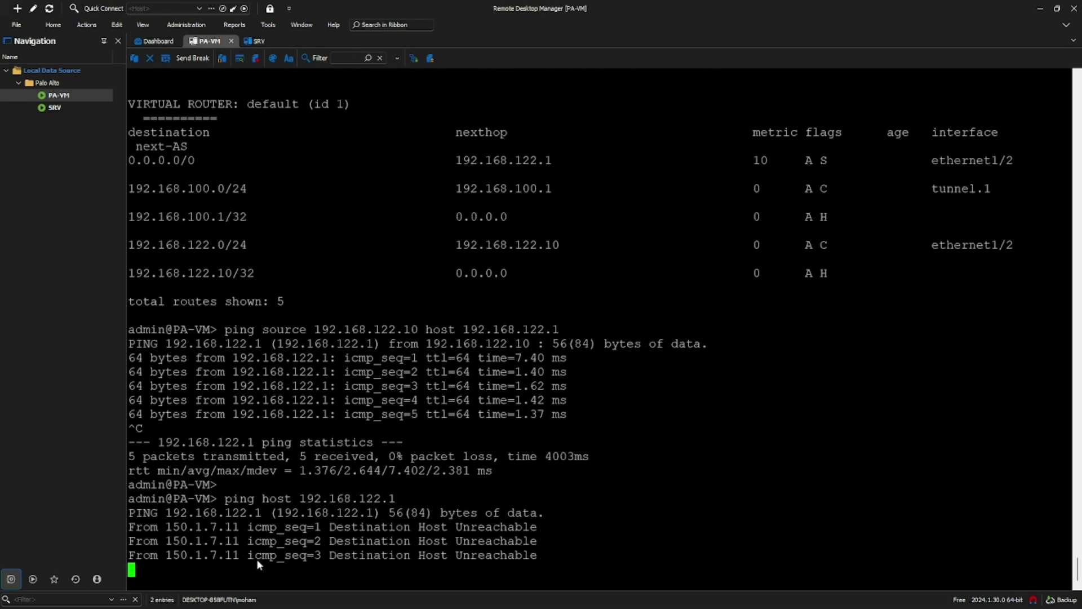
pyautogui.moveTo(158, 526); pyautogui.dragTo(237, 532)
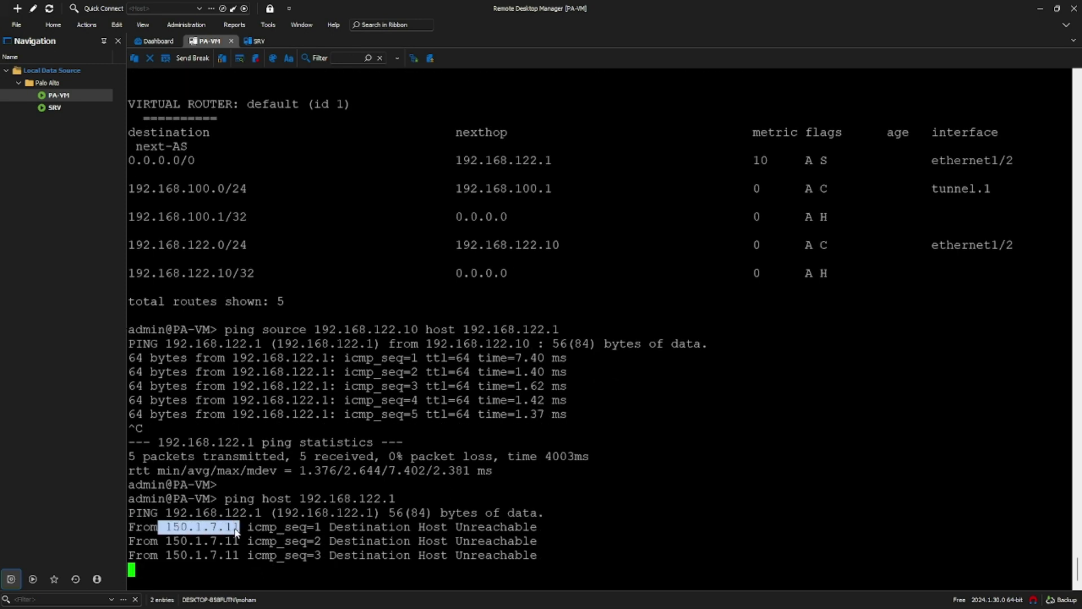
pyautogui.hotkey('ctrl', 'c')
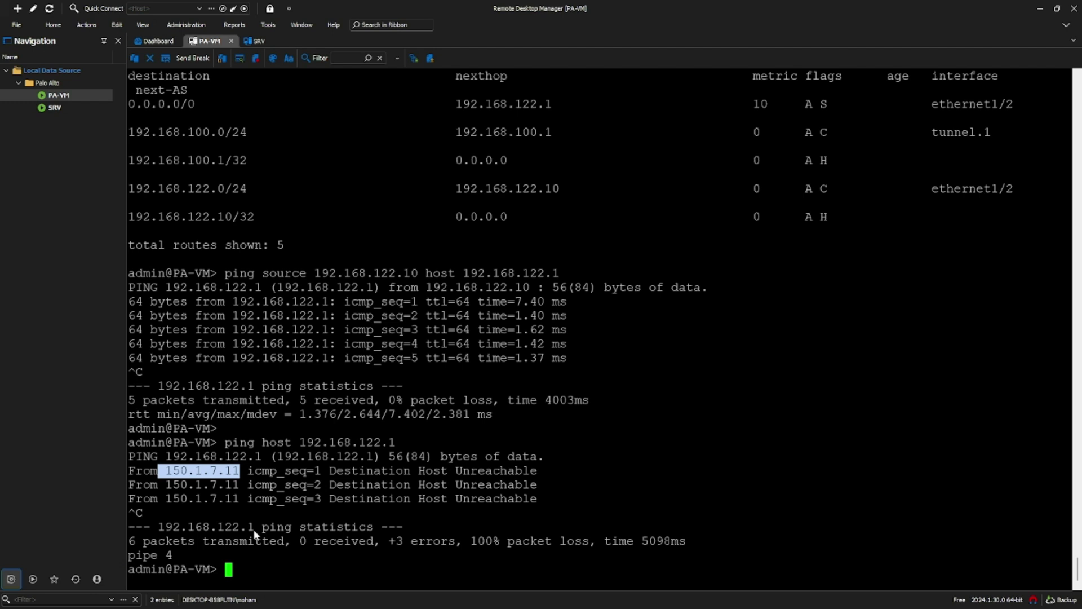
# Step: Ping 8.8.8.8 sourced from 192.168.122.10 and stop it after 5 of 5 replies
pyautogui.write('ping source')
pyautogui.hotkey('ctrl', 'a')
pyautogui.write('192.168.12')
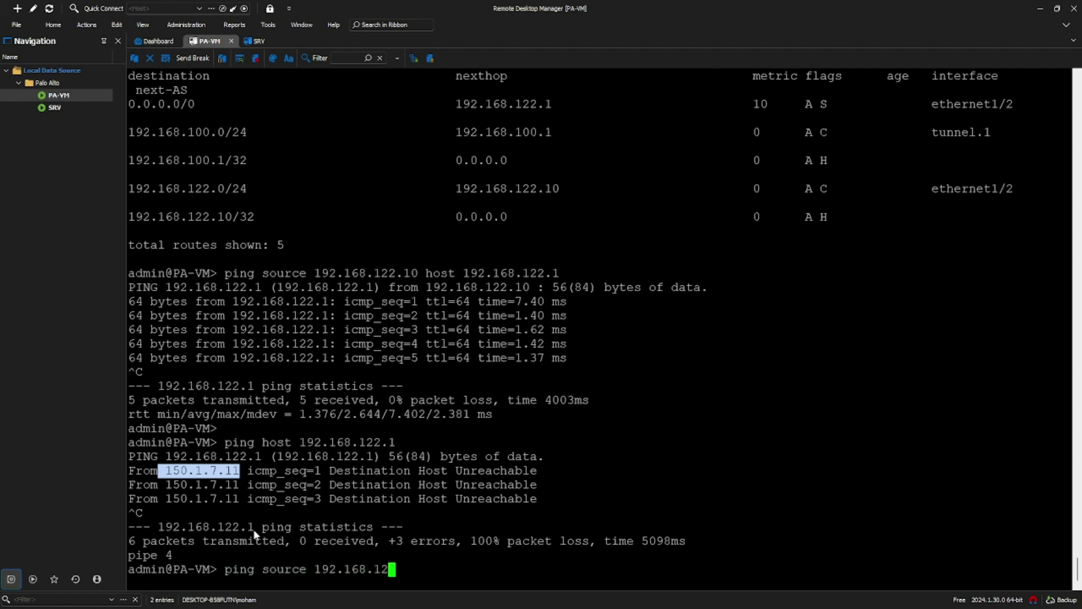
pyautogui.write('2.10 host 8.8.8.8')
pyautogui.press('Return')
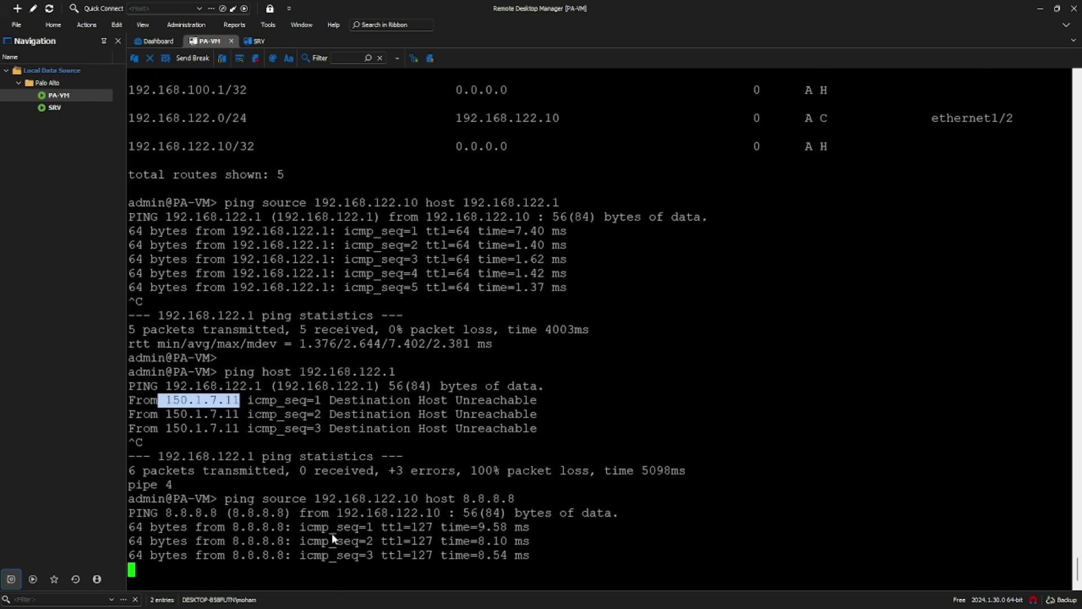
pyautogui.hotkey('ctrl', 'c')
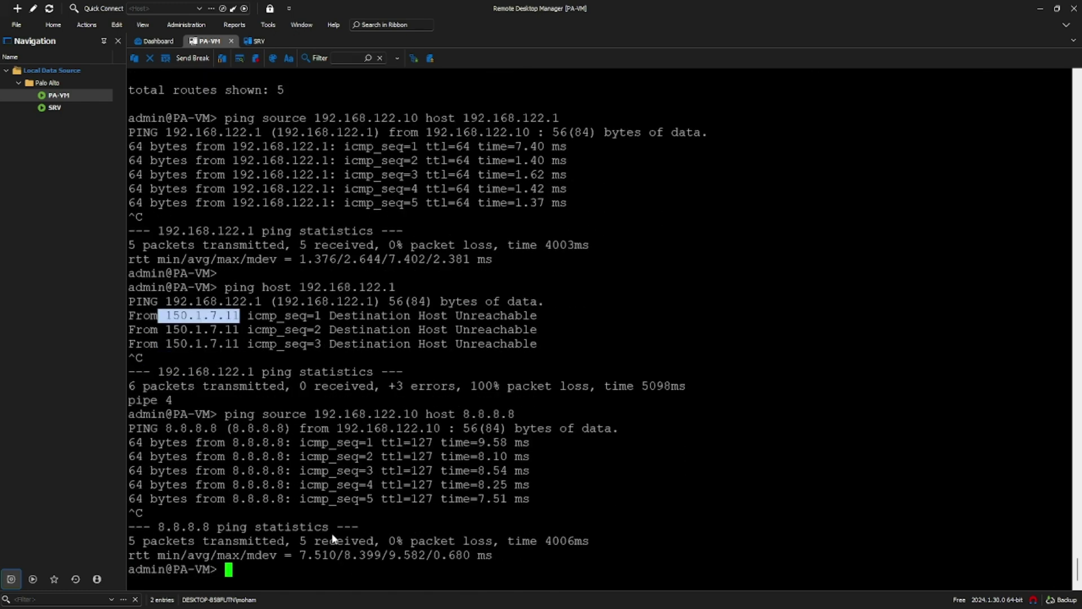